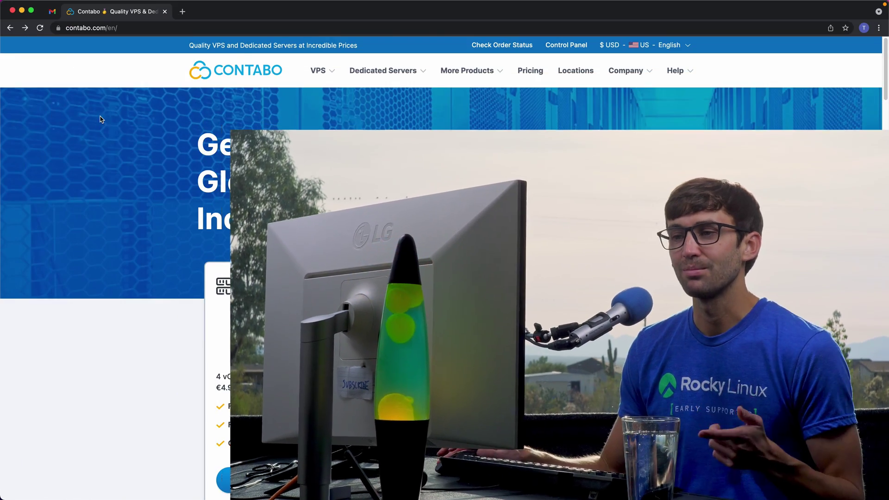
- Scroll to Virtual Private Servers and open the full list of VPS S, M, L and XL plans
scroll(221, 303, down, 2)
scroll(276, 296, down, 1)
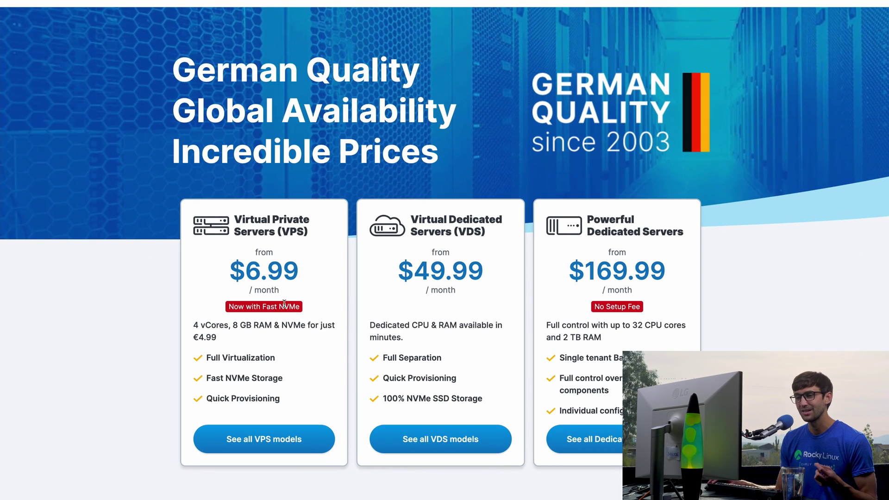
scroll(297, 375, down, 1)
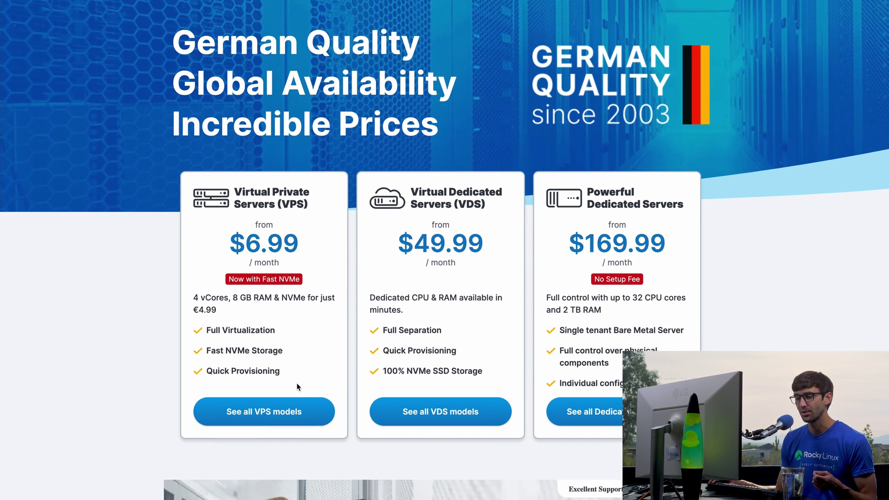
click(255, 419)
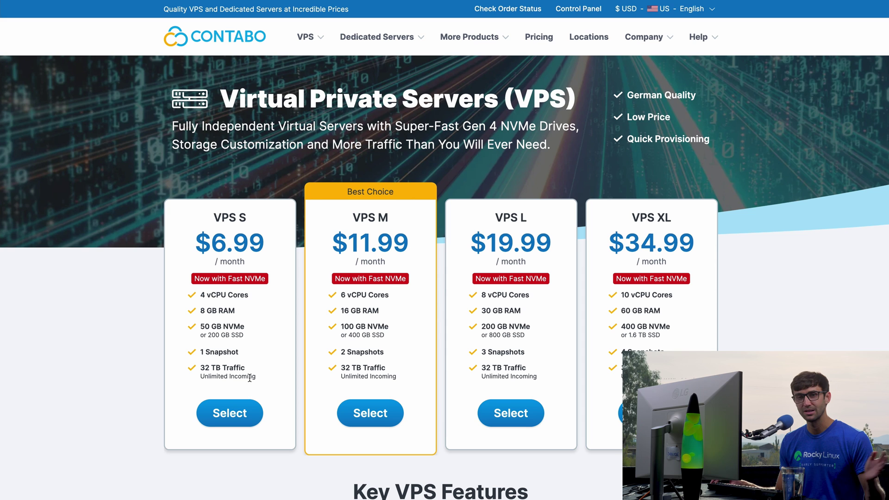
- Select the VPS S plan and check its $6.99 monthly price and setup fee
click(244, 414)
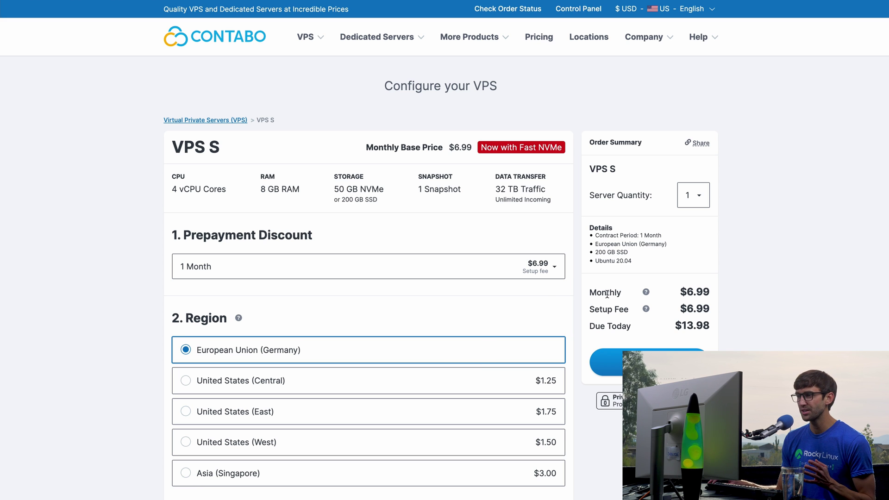
drag(607, 293, 702, 291)
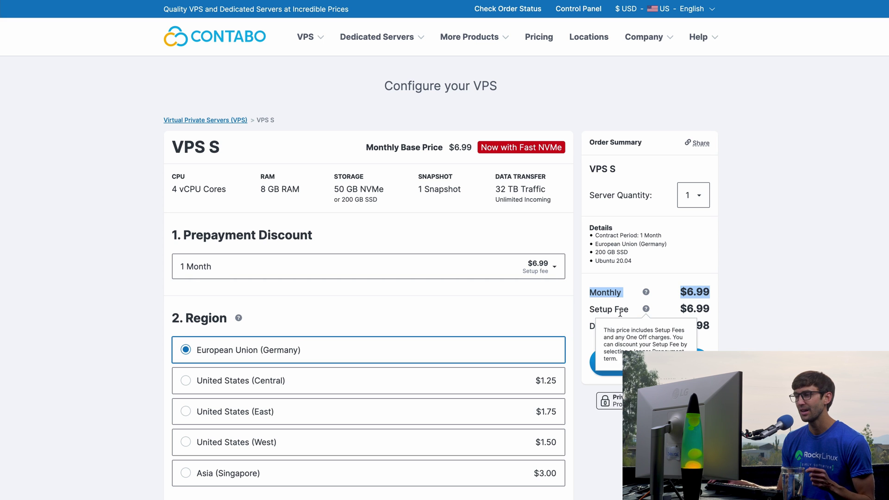
drag(589, 310, 692, 307)
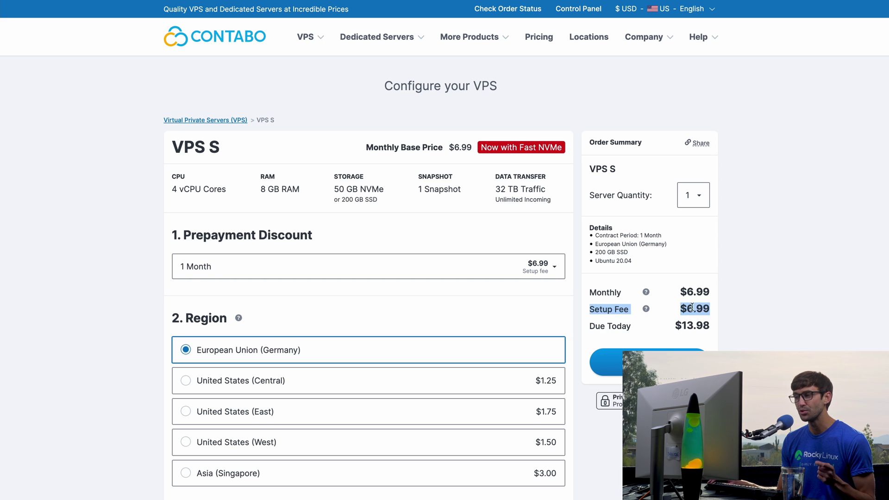
- Try the 12 Months prepayment term ($0.00 setup fee), then revert to 1 Month
click(499, 273)
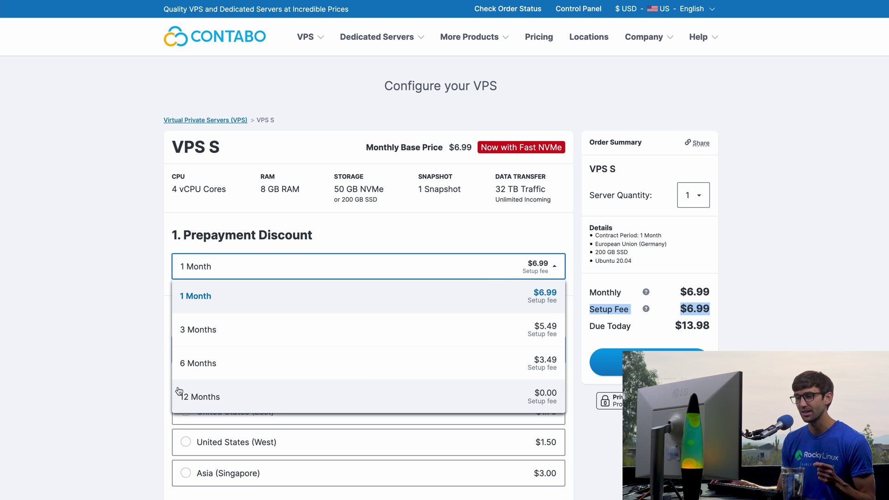
click(214, 401)
drag(685, 309, 676, 324)
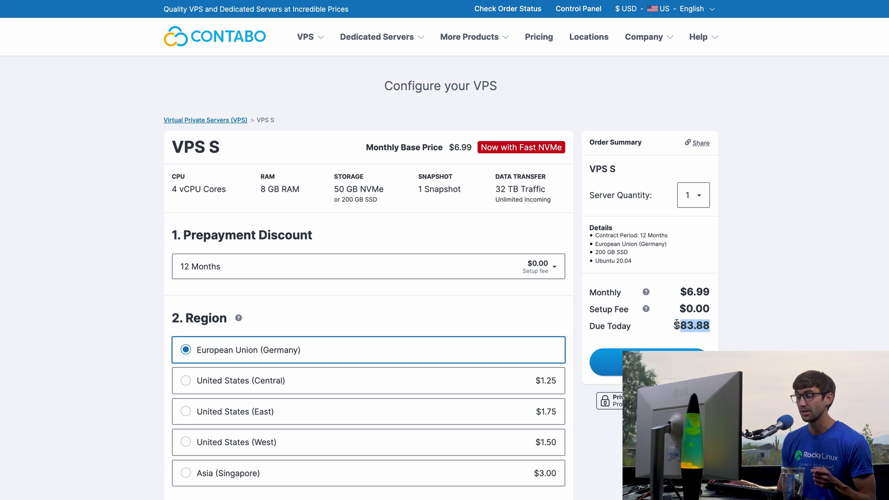
click(435, 271)
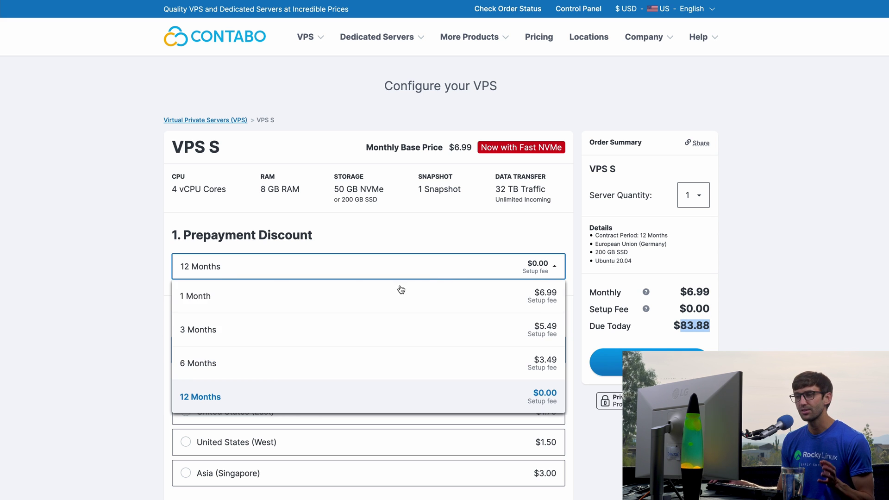
click(373, 296)
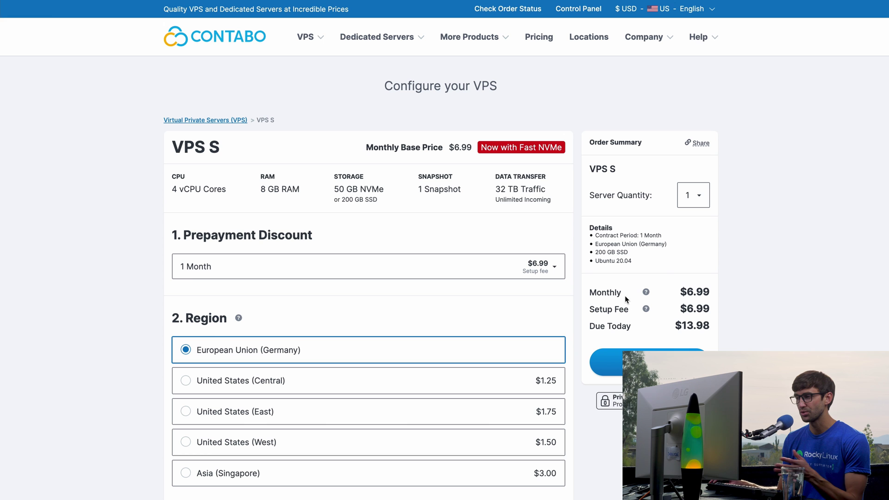
scroll(607, 318, down, 1)
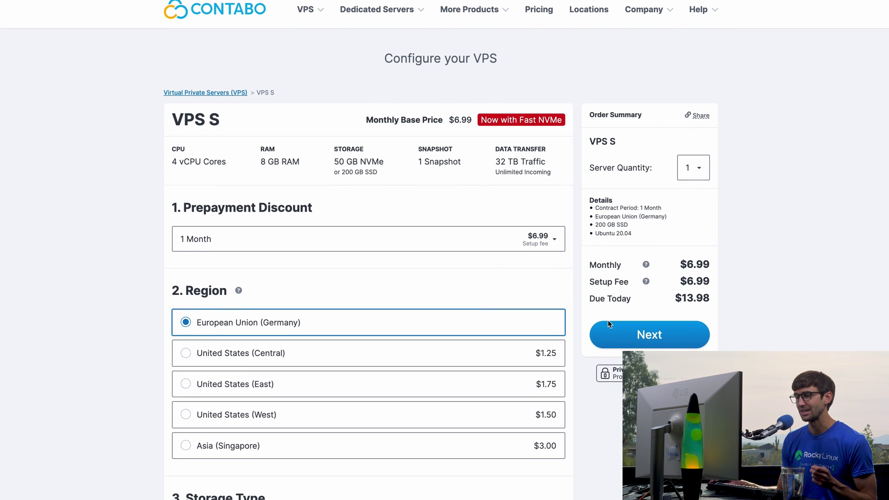
scroll(591, 321, down, 2)
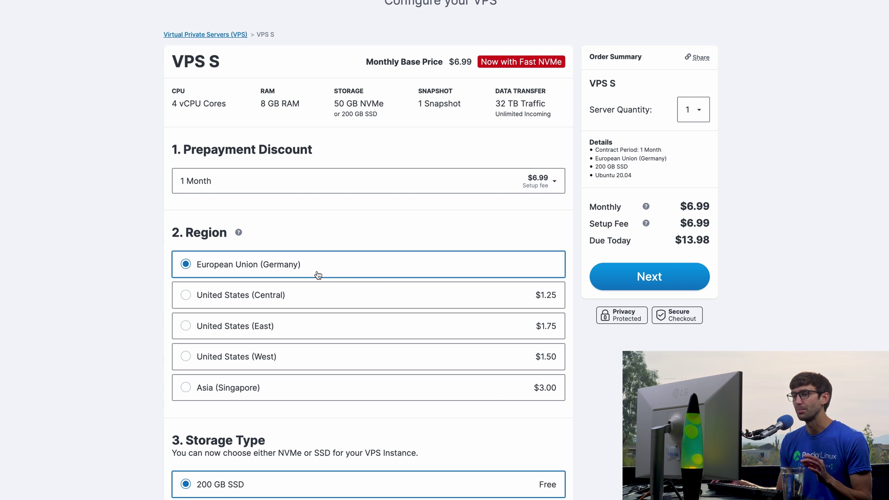
scroll(317, 274, down, 3)
scroll(317, 307, down, 2)
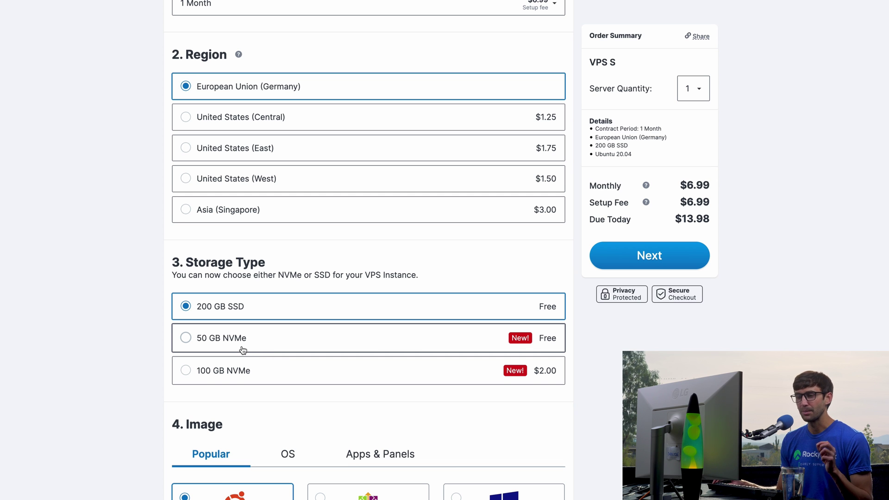
scroll(240, 324, down, 1)
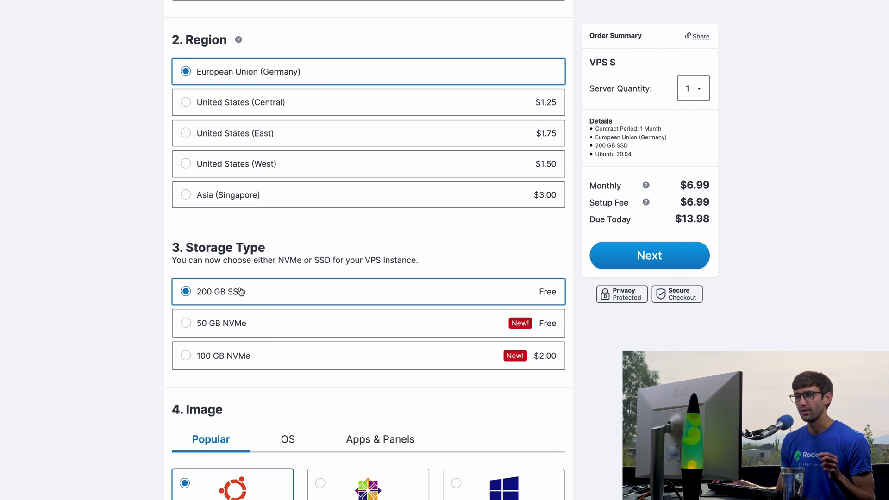
scroll(250, 306, down, 3)
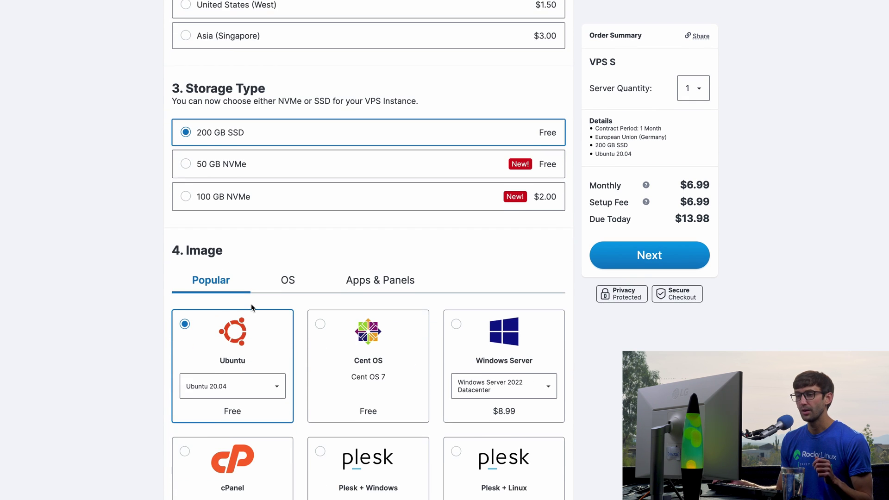
scroll(251, 304, down, 2)
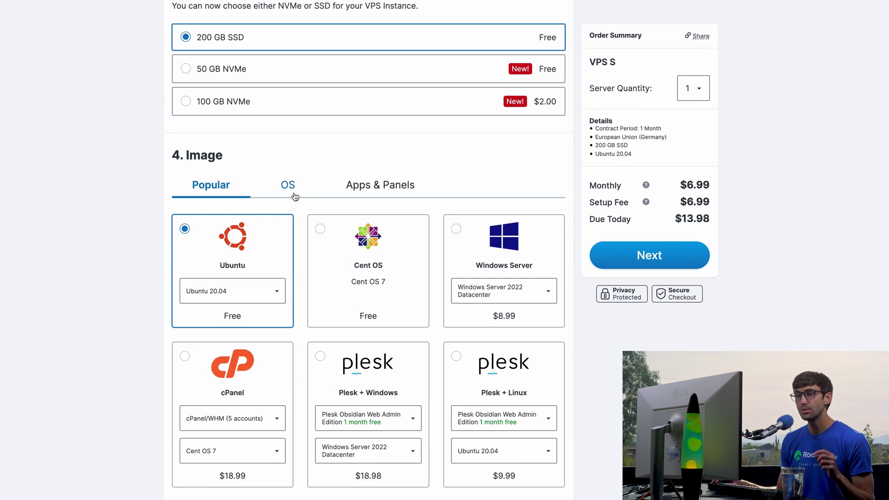
click(288, 186)
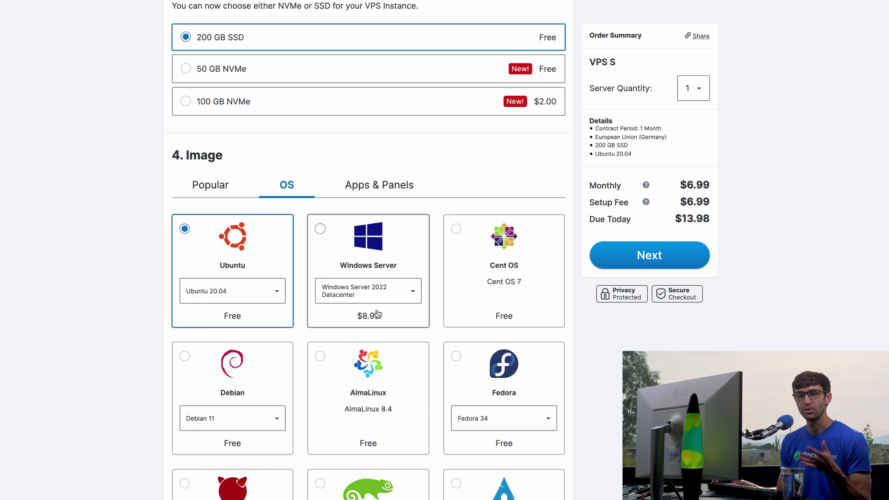
click(198, 187)
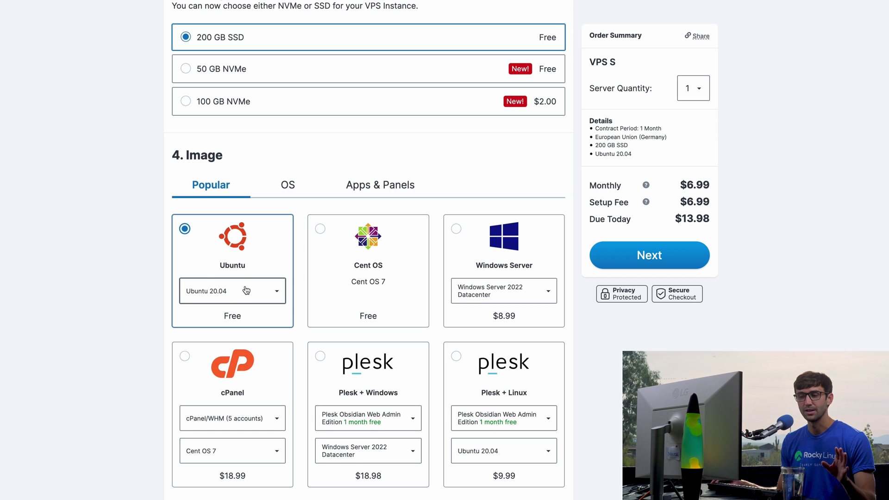
scroll(227, 291, down, 3)
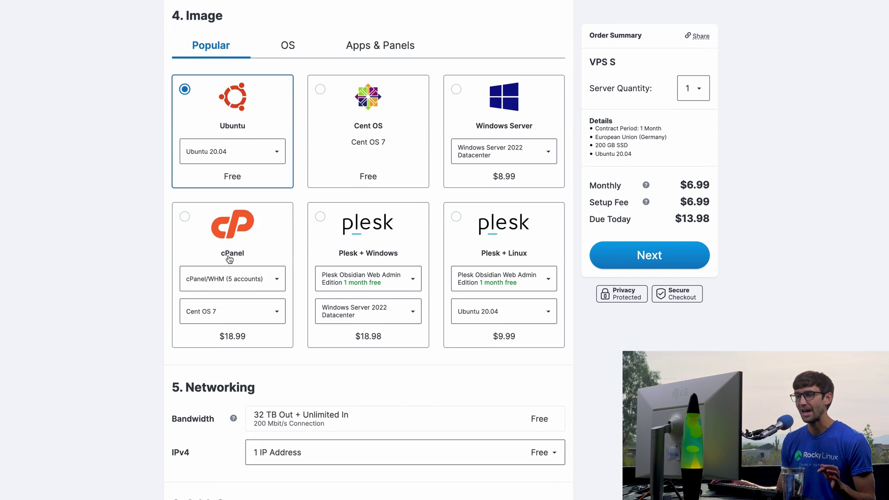
scroll(228, 259, down, 4)
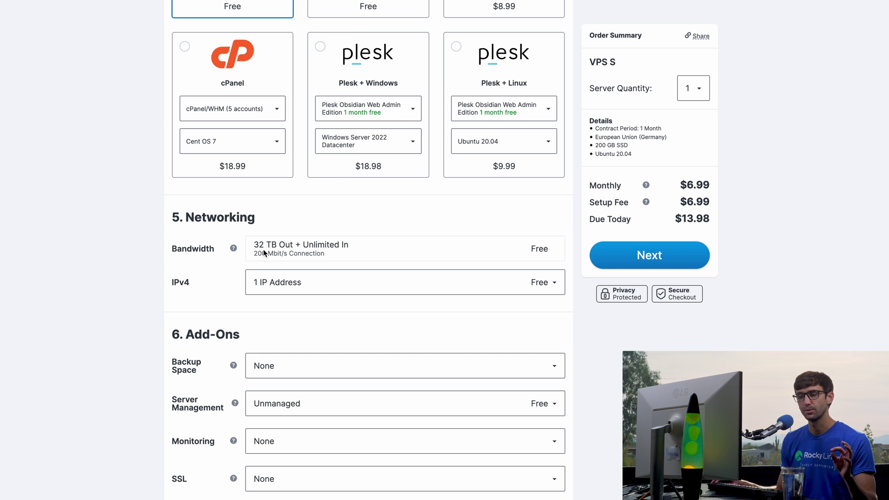
scroll(247, 270, down, 3)
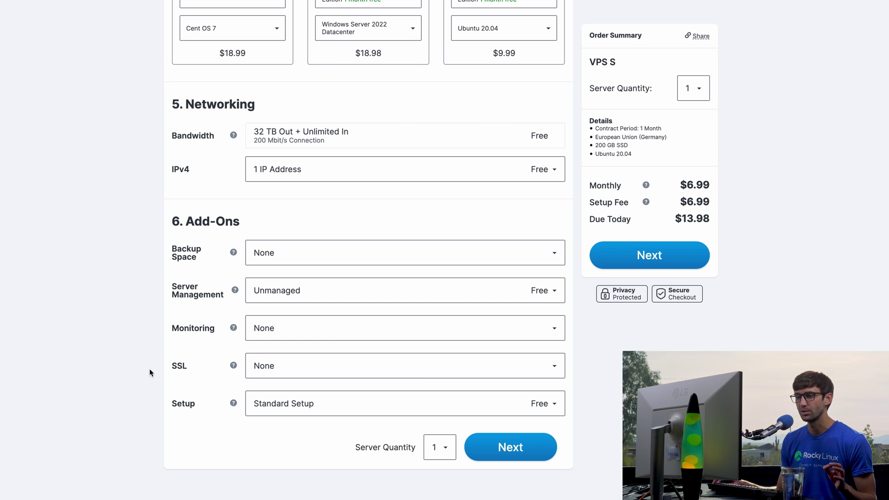
- Go through customer data and credit card payment to the review showing $13.98 due today
click(518, 450)
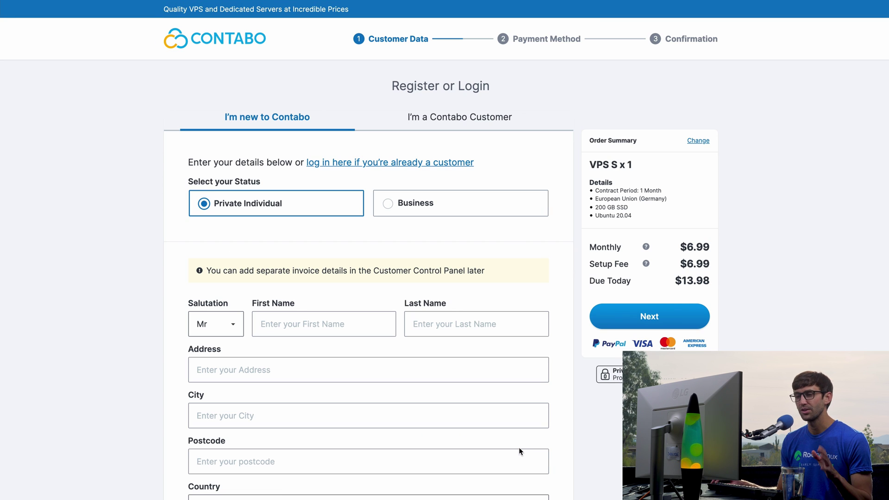
scroll(510, 453, down, 3)
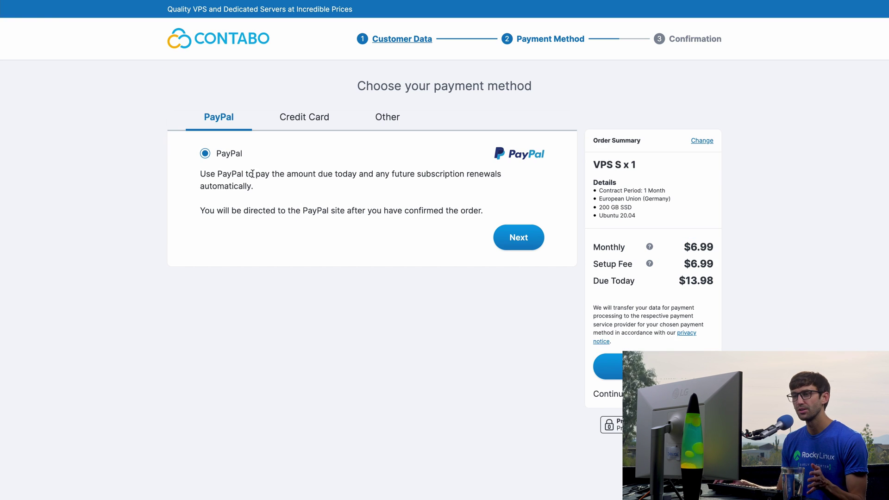
click(303, 119)
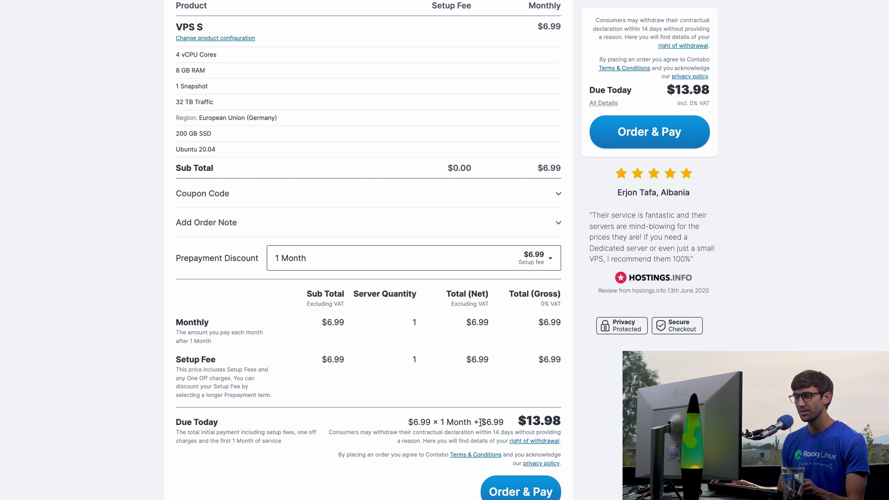
drag(480, 422, 504, 423)
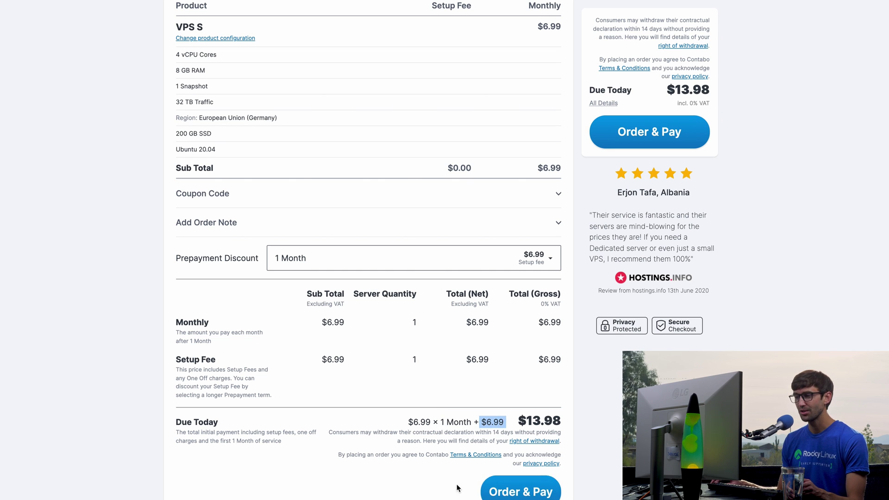
- Place and pay for the order, then check the 3h VPS provisioning time on the confirmation
click(513, 488)
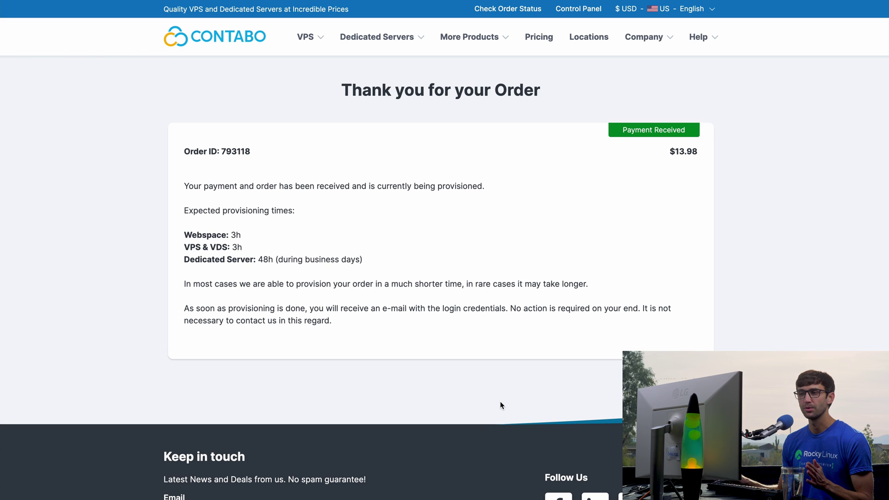
double_click(192, 248)
click(263, 246)
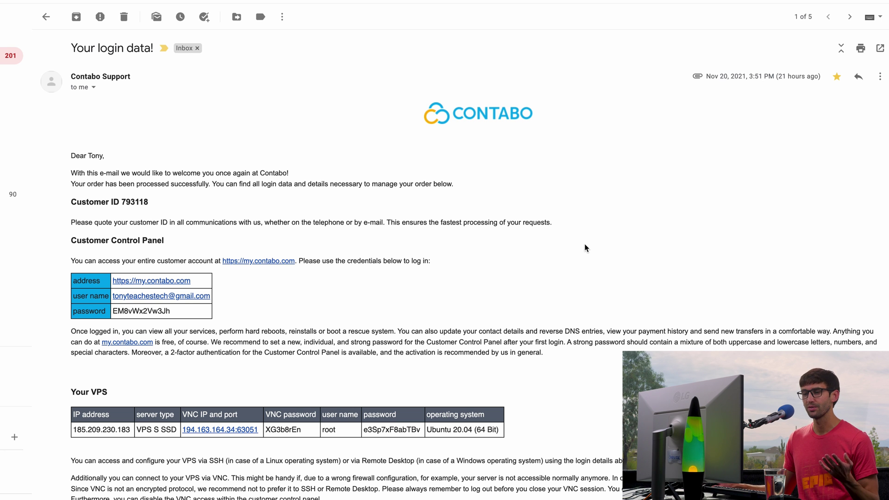
- Scroll the Contabo login-data email down to the VNC address and port and highlight them
scroll(584, 243, down, 1)
scroll(584, 243, down, 3)
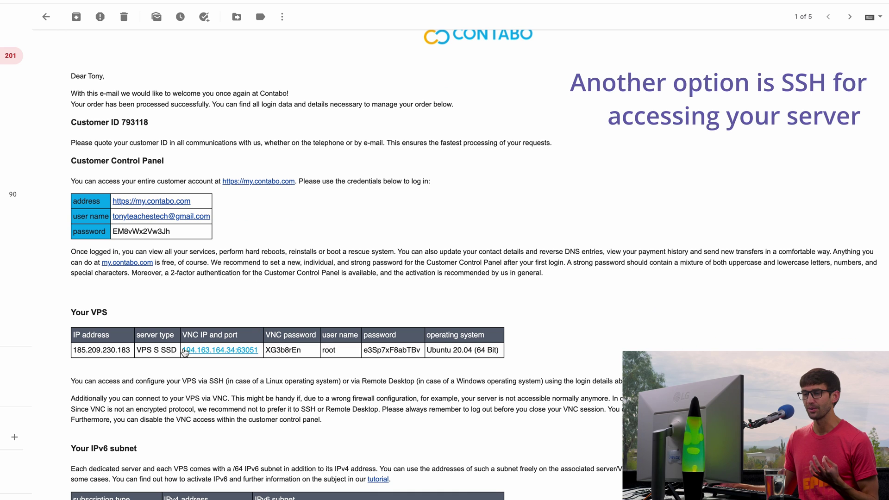
drag(260, 346, 181, 350)
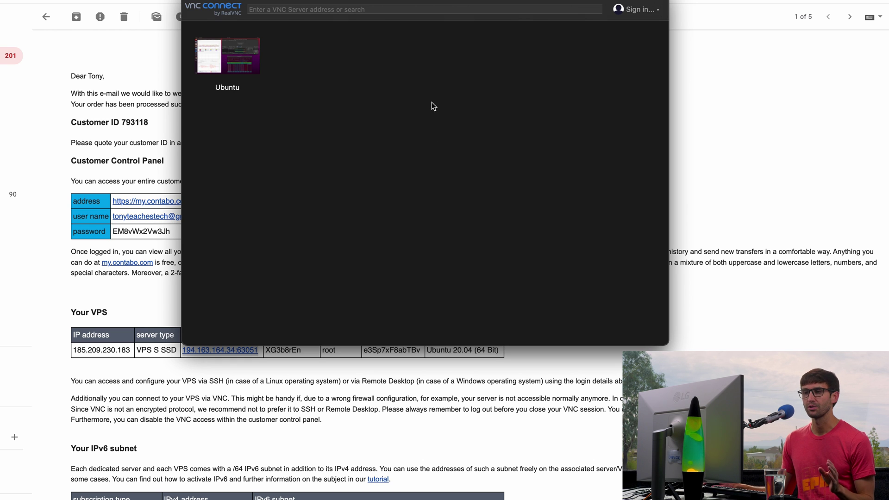
- Start a new VNC connection and paste the VNC IP and port copied from the email
right_click(402, 91)
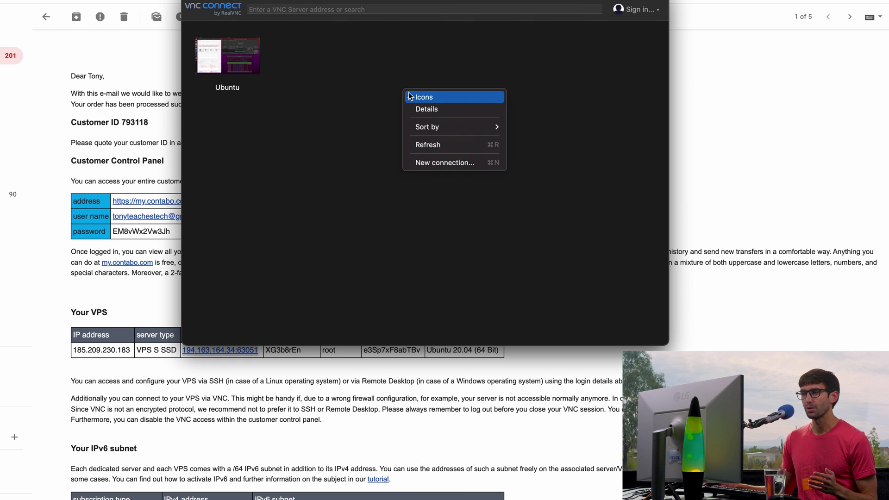
click(434, 162)
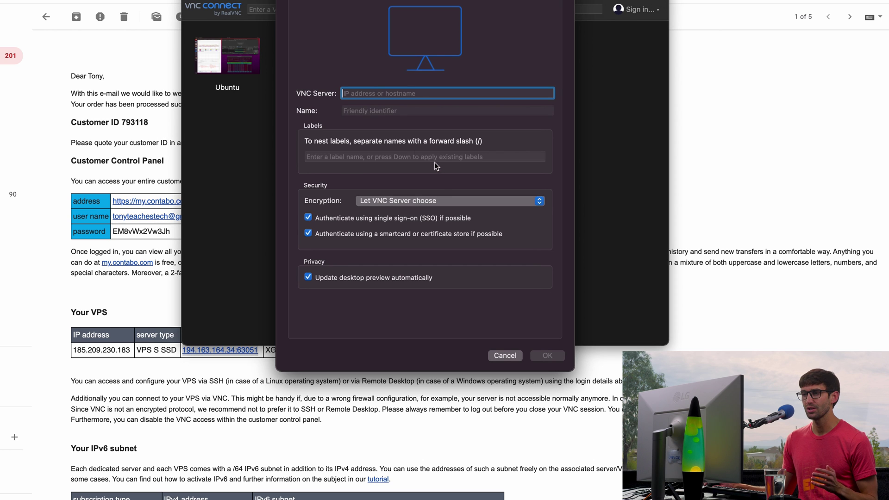
key(super+Tab)
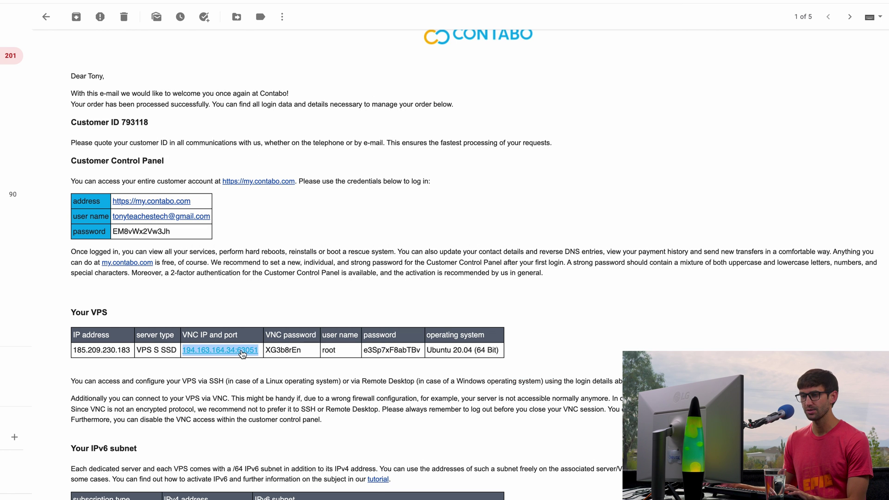
right_click(240, 350)
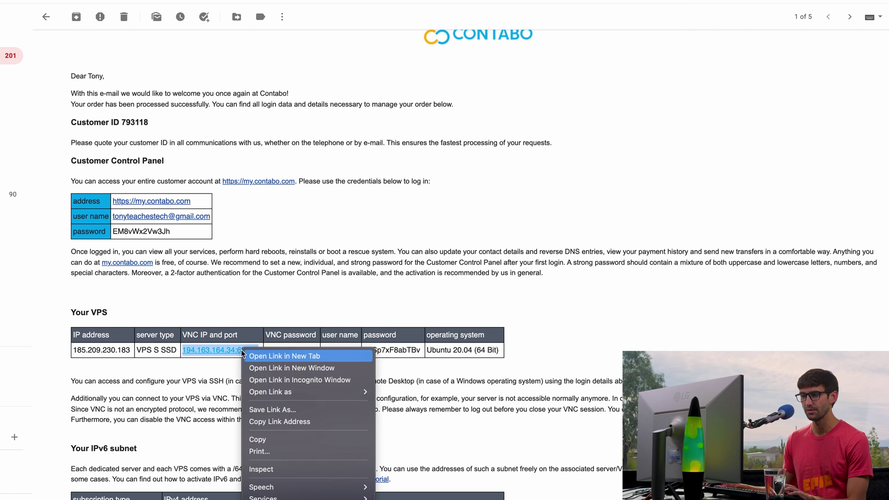
click(272, 438)
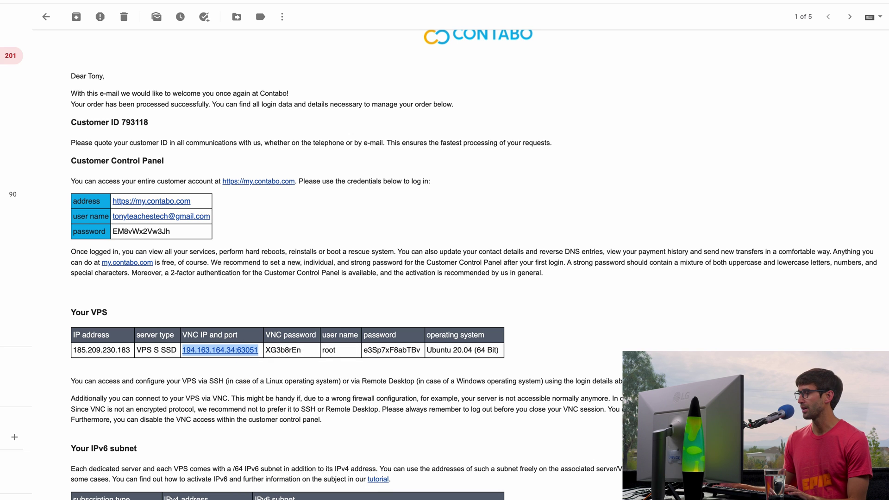
key(super+Tab)
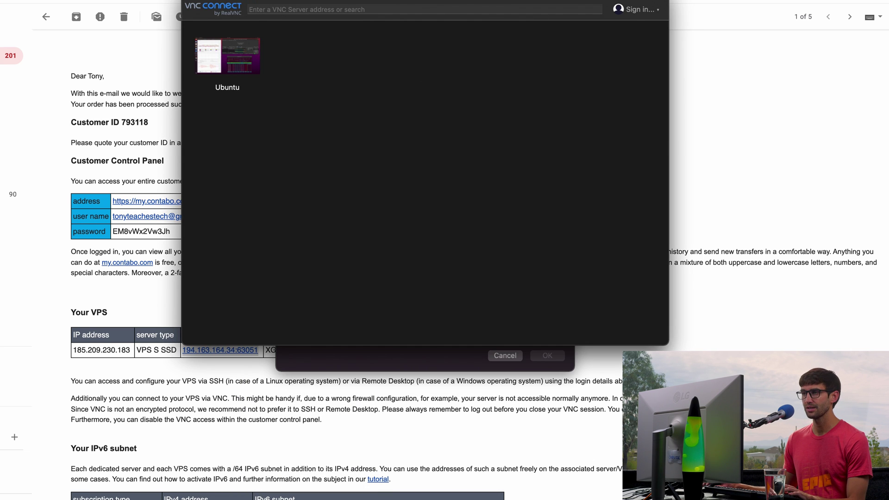
key(super+v)
- Name the connection 'YT Livestream' and save it
click(376, 111)
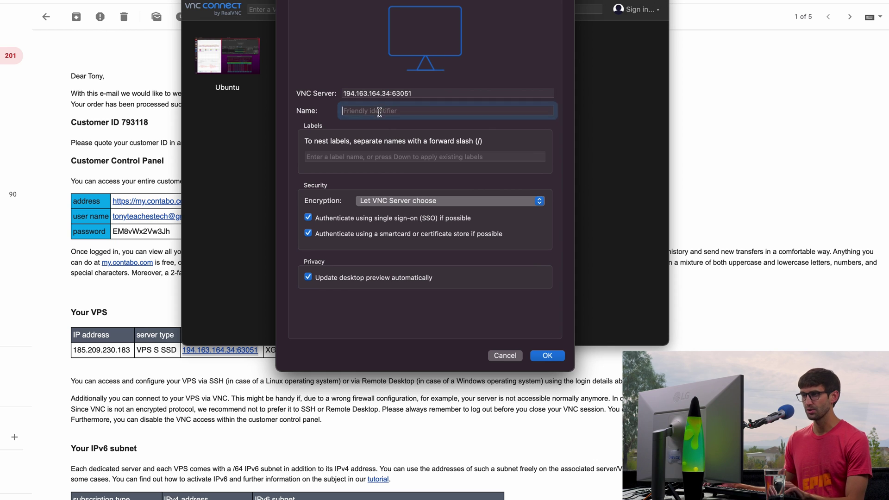
text(Contabo)
key(BackSpace)
key(BackSpace)
key(BackSpace)
key(BackSpace)
key(BackSpace)
key(BackSpace)
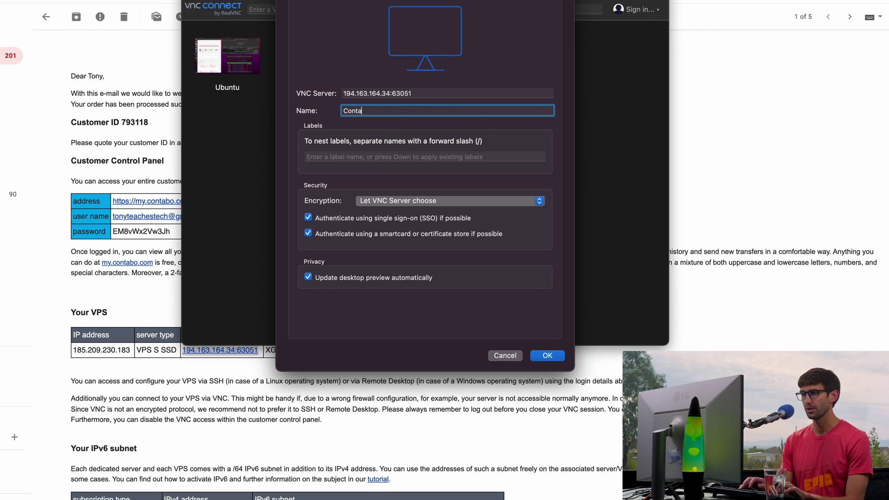
key(BackSpace)
text(YT Liv)
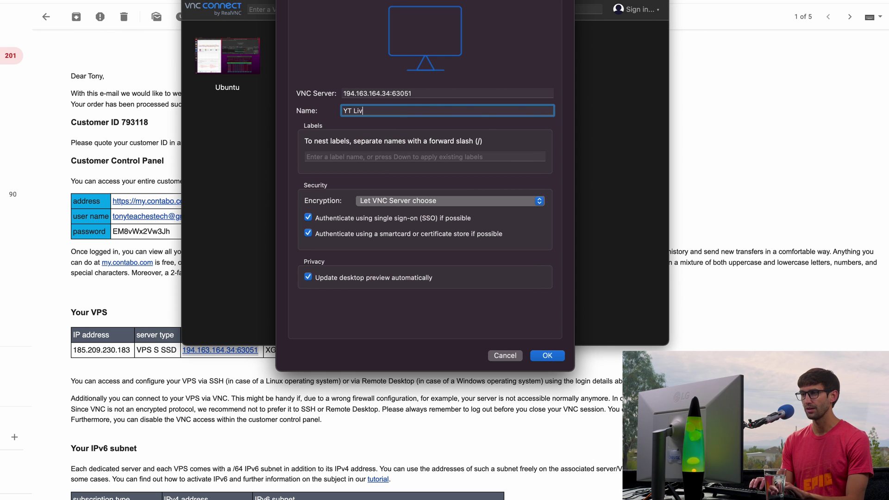
text(estream)
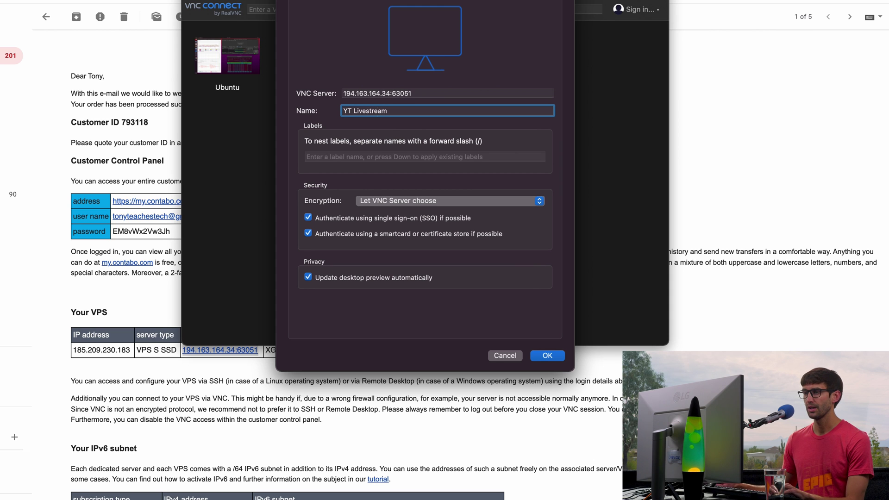
click(546, 355)
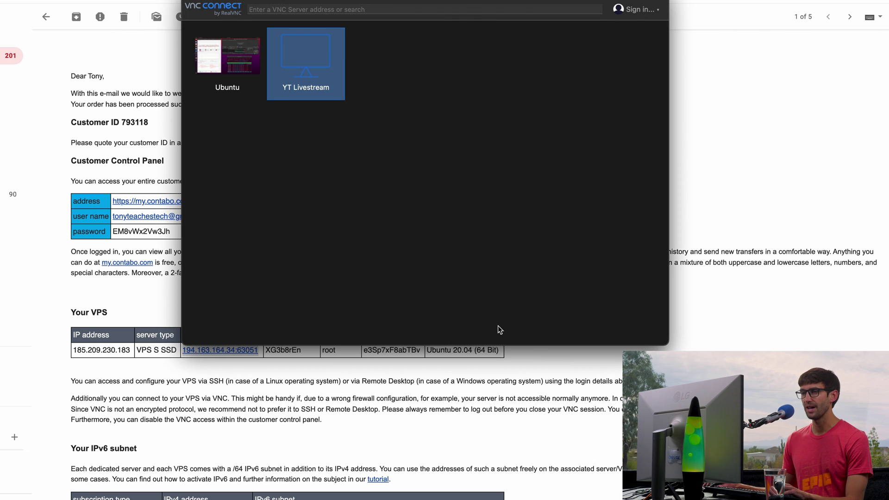
- Connect to YT Livestream, accept the unencrypted warning and authenticate with the VNC password from the email
double_click(320, 49)
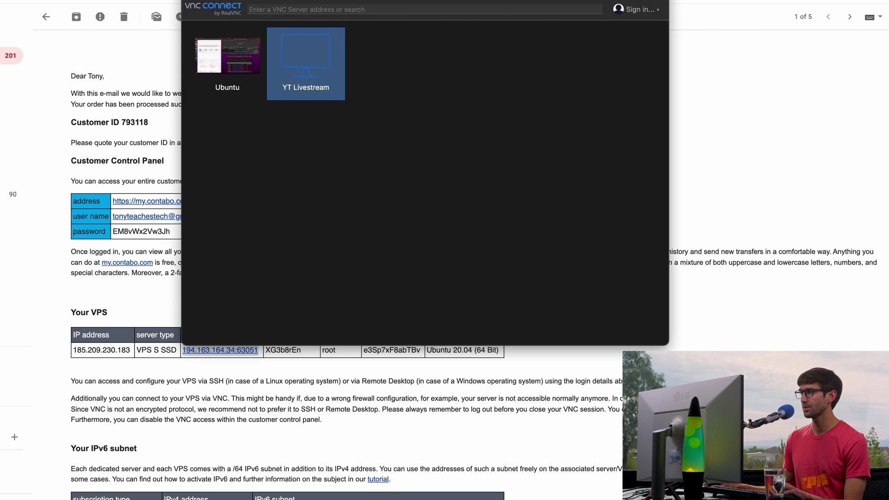
drag(304, 7, 383, 43)
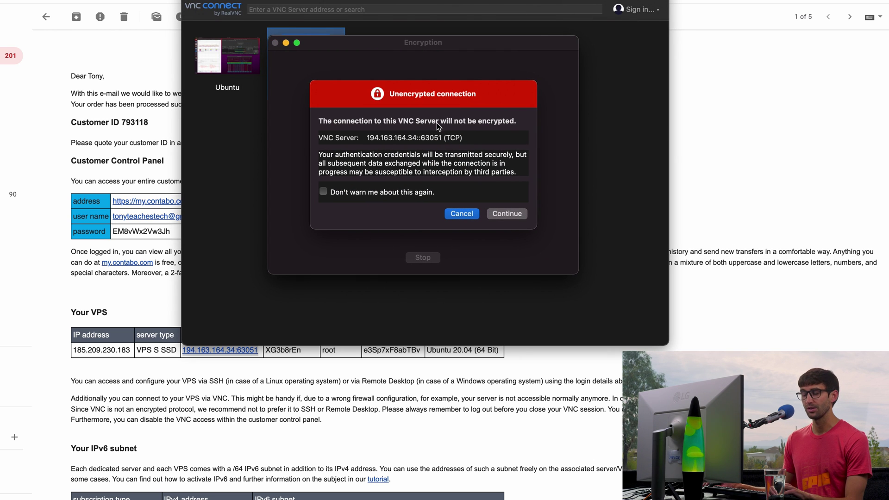
click(508, 216)
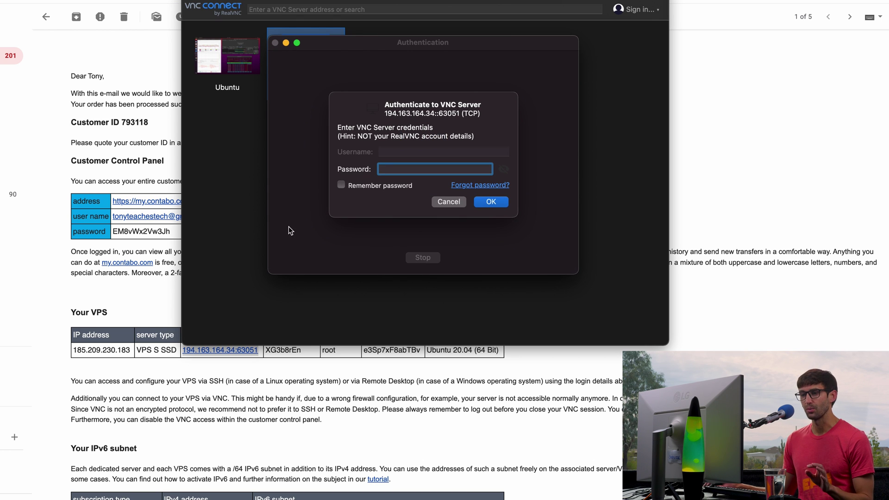
click(346, 377)
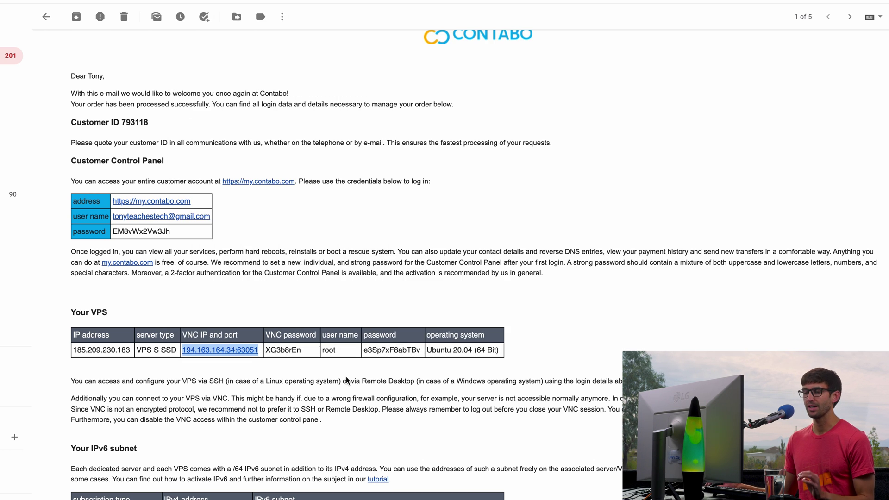
double_click(281, 350)
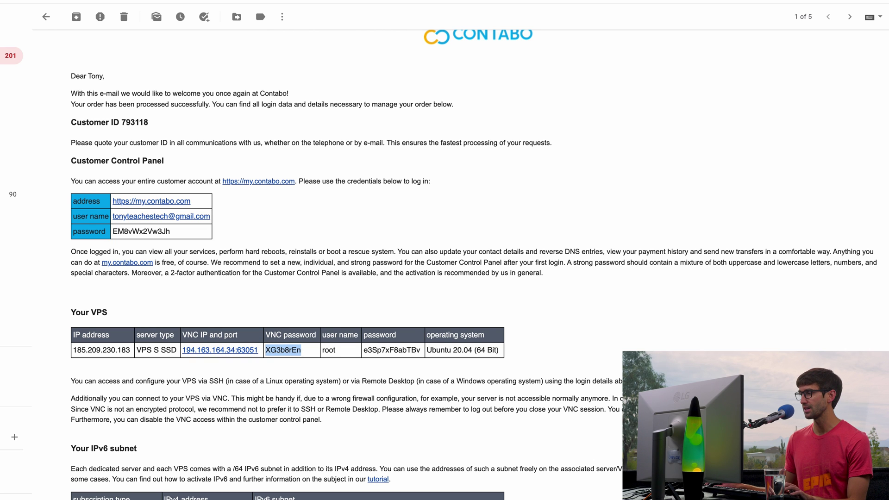
key(super+c)
key(super+Tab)
key(super+v)
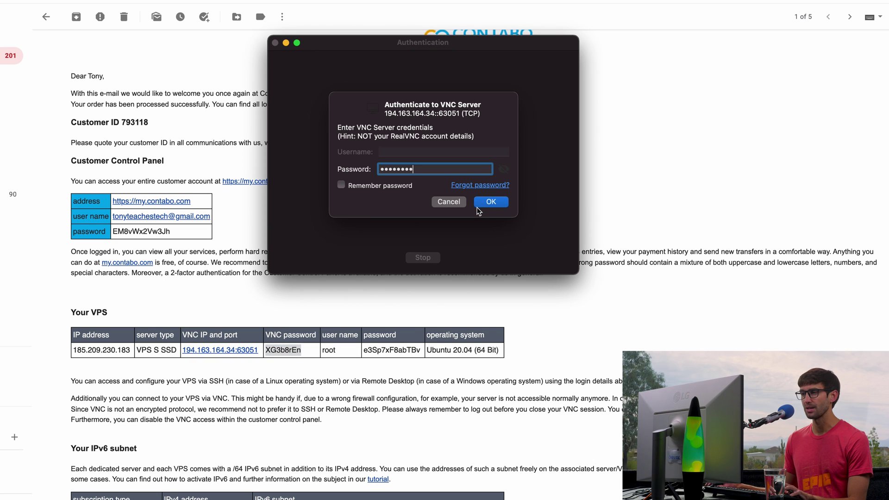
click(488, 202)
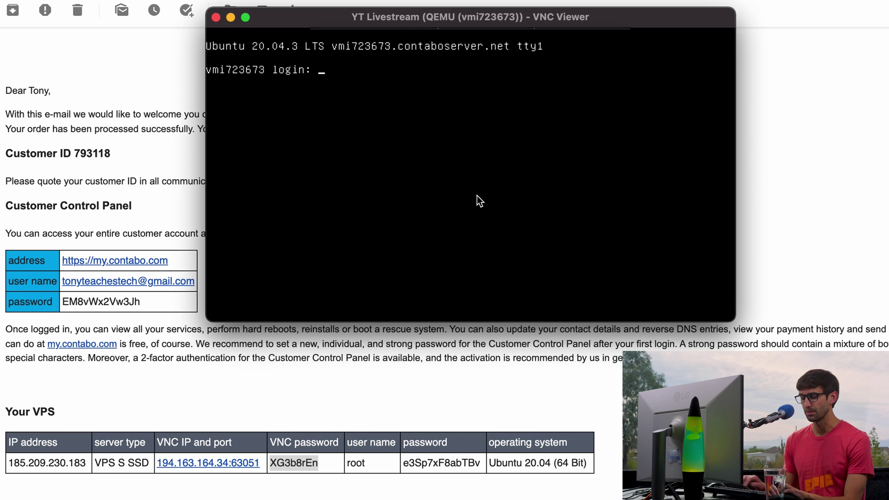
- Log in at the console as root with the root password, reaching a shell prompt
text(root)
key(Return)
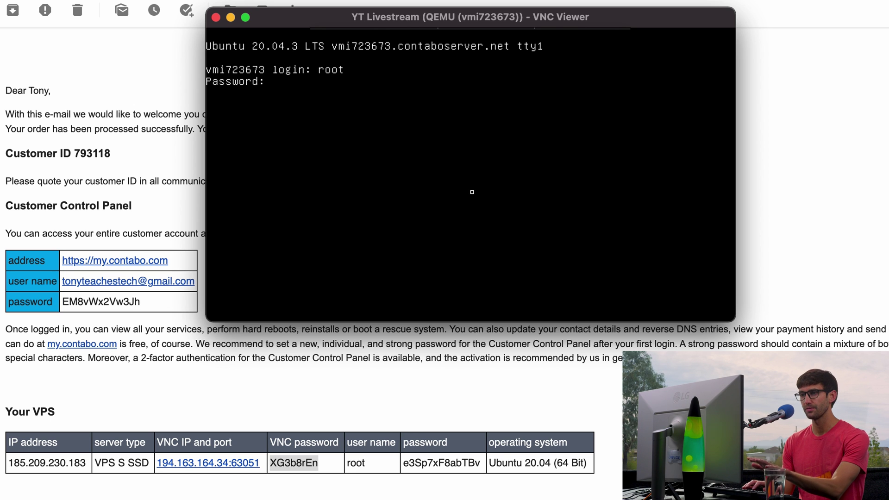
key(Return)
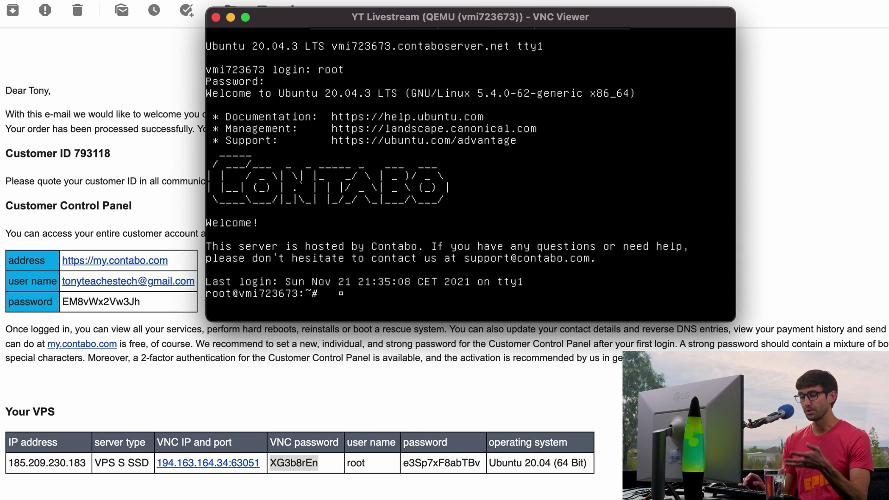
key(Return)
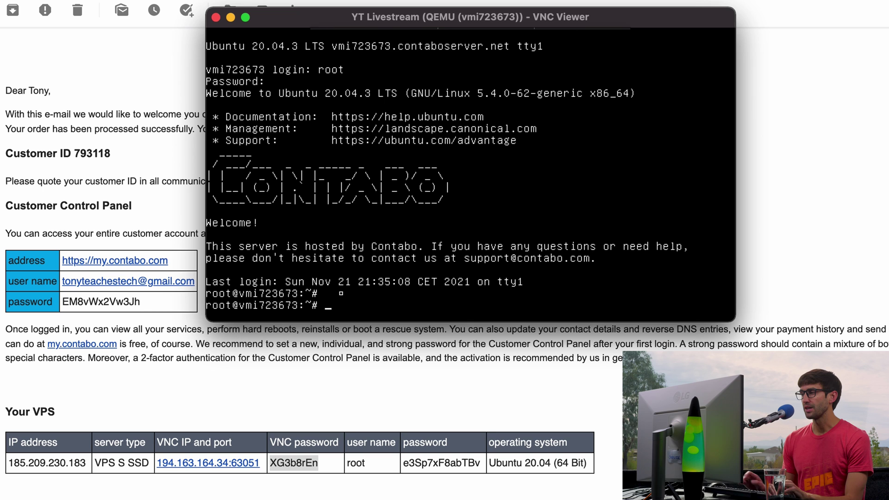
key(Return)
mouse_move(567, 32)
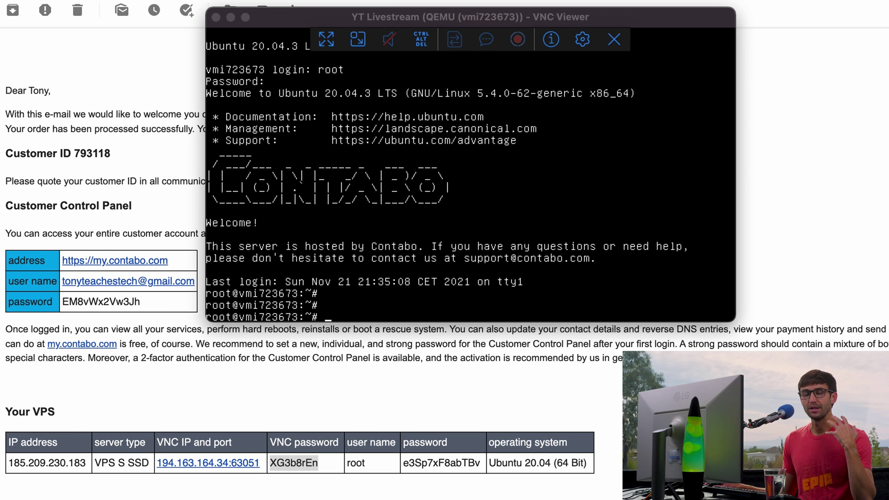
- Run apt update, then apt upgrade and confirm with y
click(561, 194)
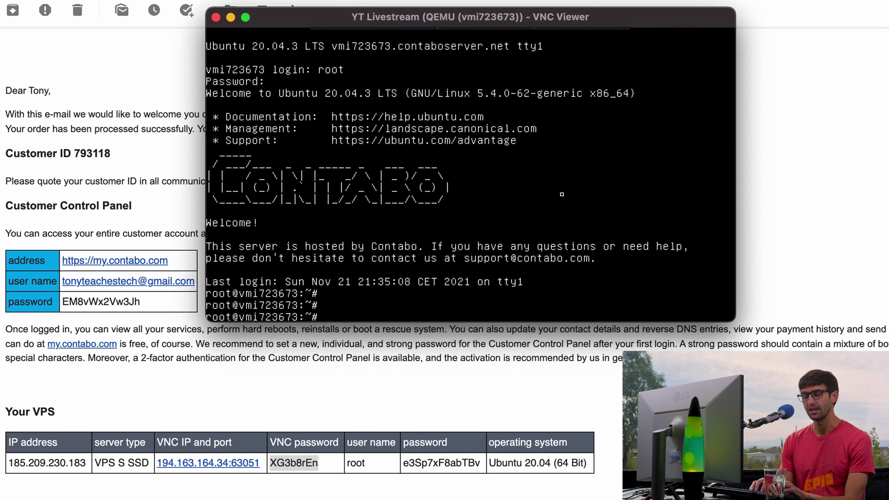
text(apt u)
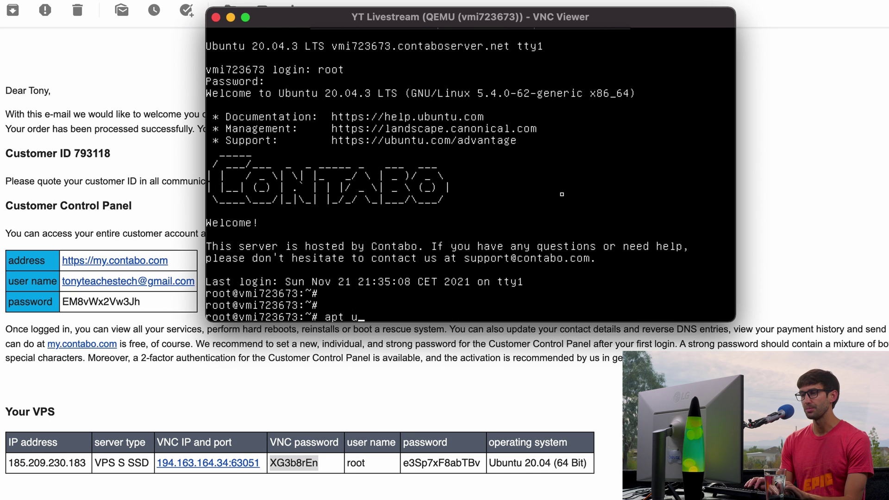
text(pdate)
key(ctrl+u)
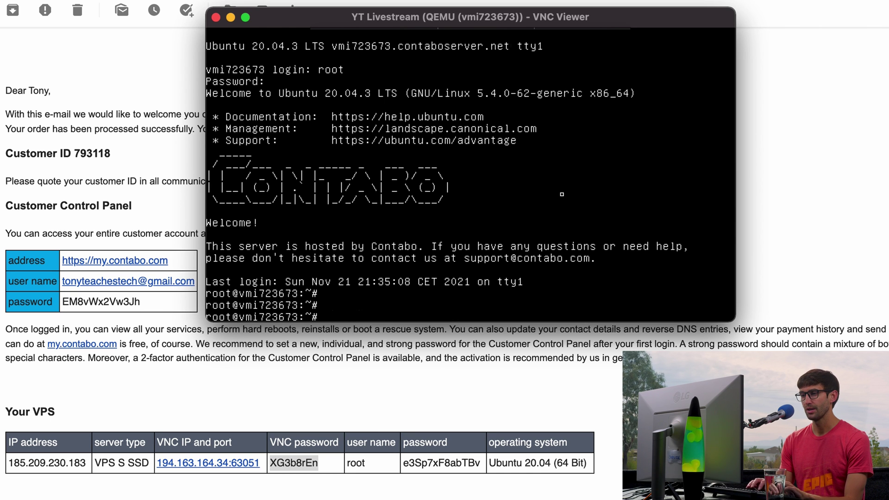
text(ap)
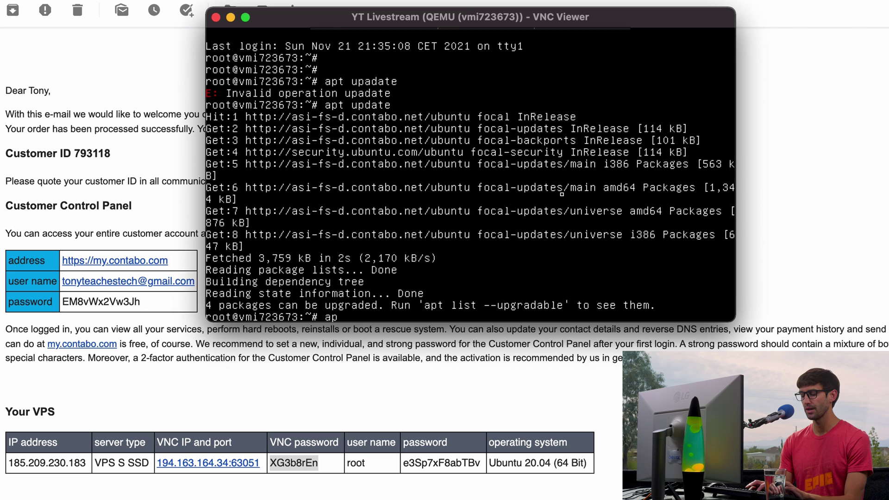
text(t upgrade)
key(Return)
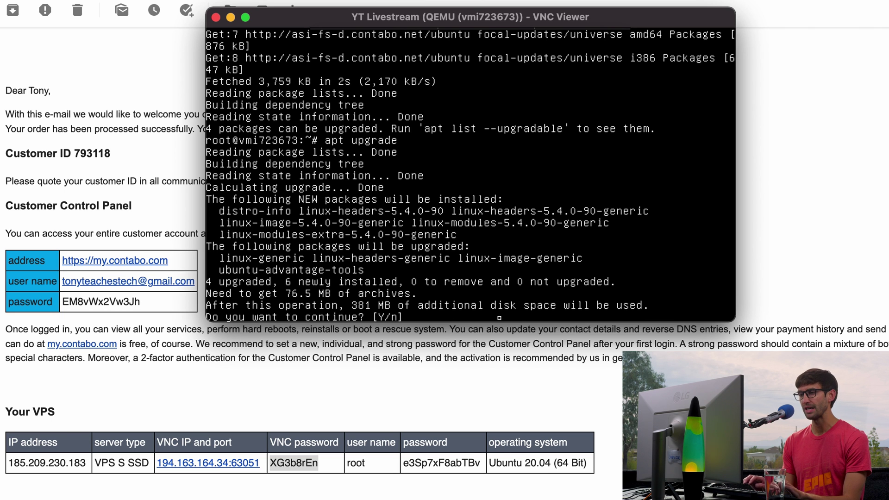
text(y)
key(Return)
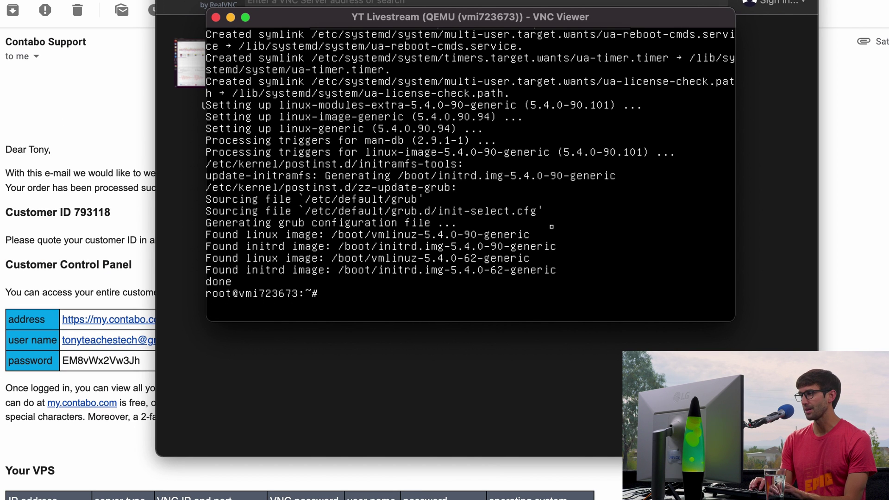
- Run apt install tasksel (already newest), then apt install slim, accepting the 58 new packages
text(apt install)
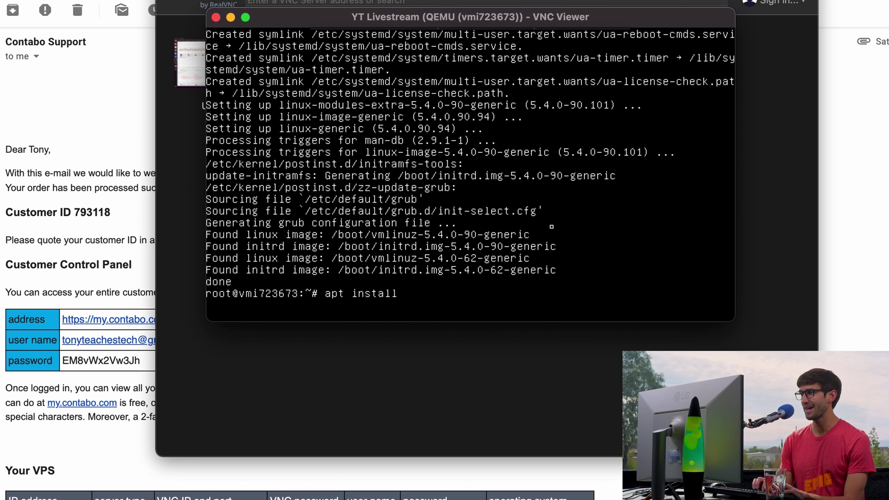
text( tasksel)
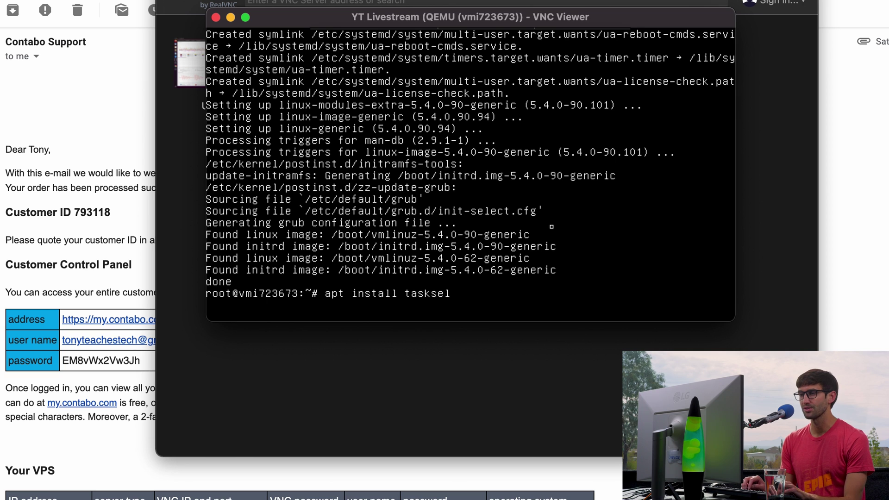
key(Return)
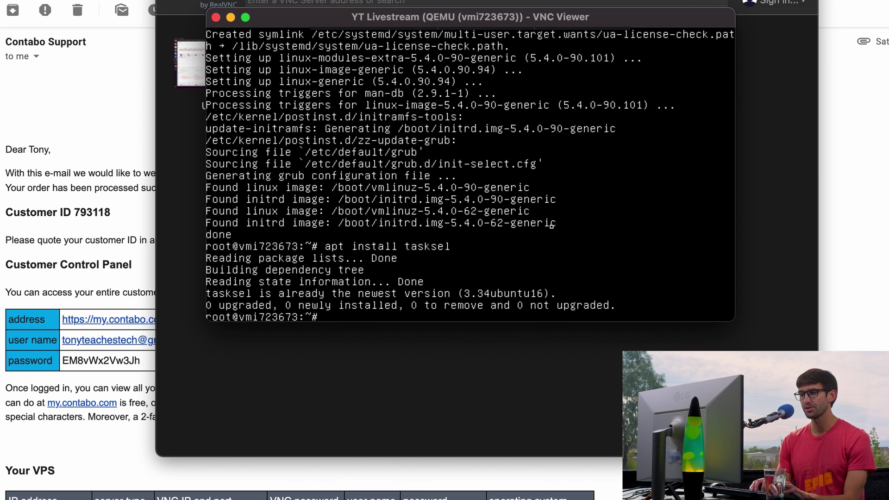
text(apt )
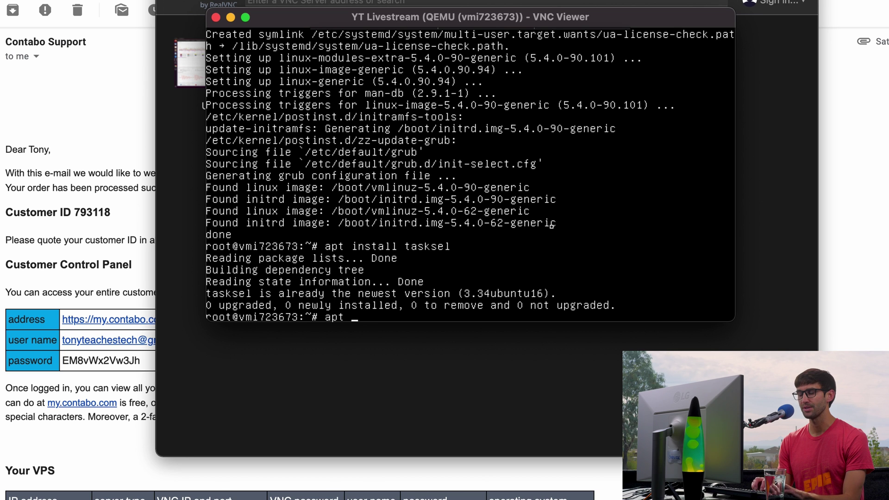
text(install slim)
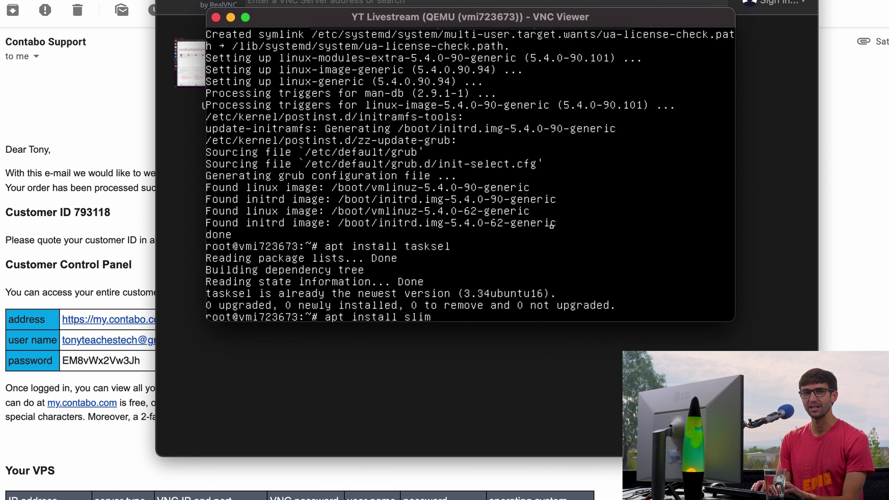
key(Return)
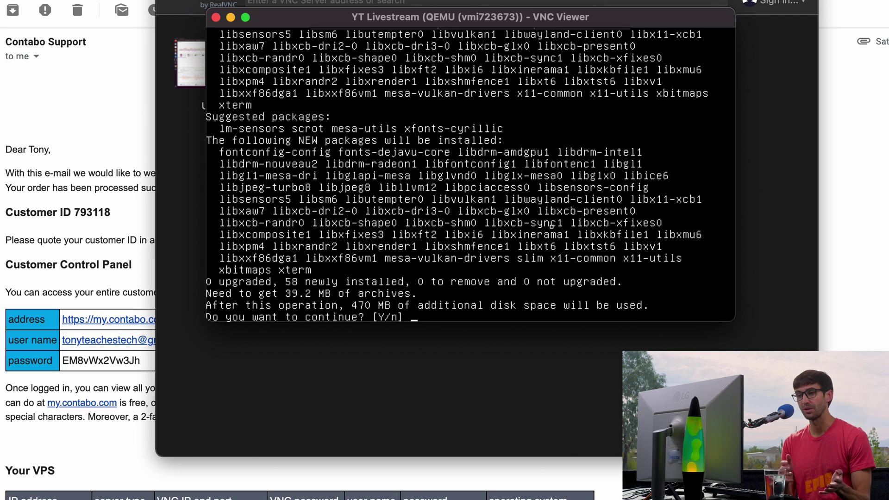
text(y)
key(Return)
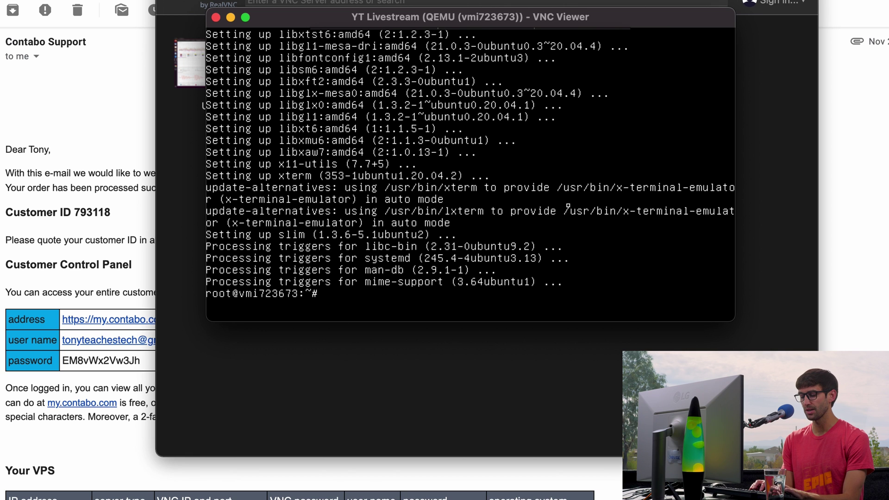
text(tasksel)
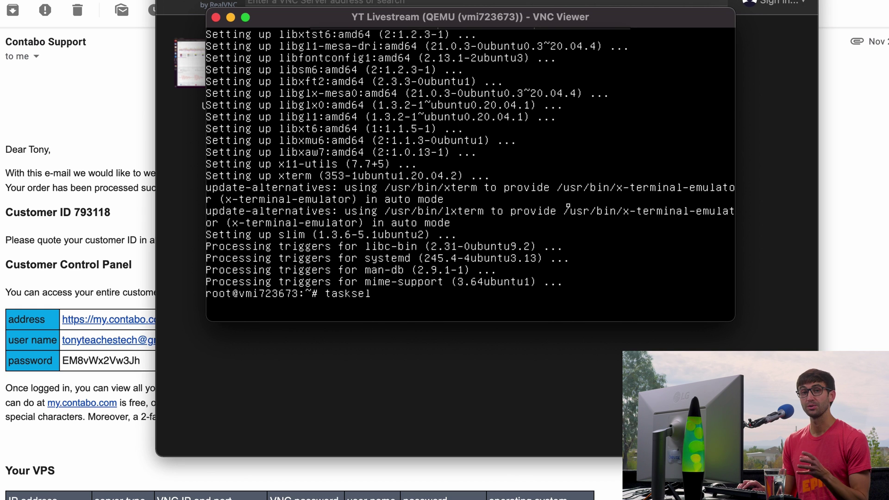
- Tick Ubuntu desktop in tasksel and confirm its installation, then reboot the server
key(Return)
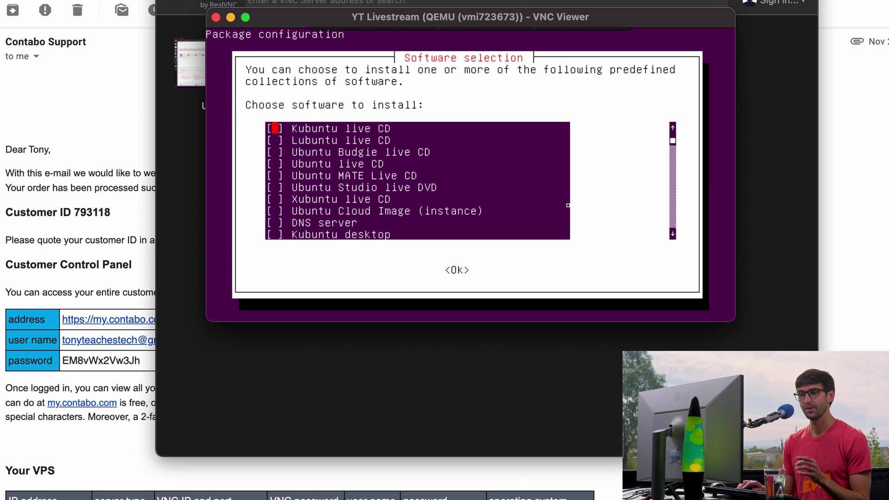
key(Down)
key(Down)
key(Down)
key(Down)
key(Down)
key(Down)
key(Down)
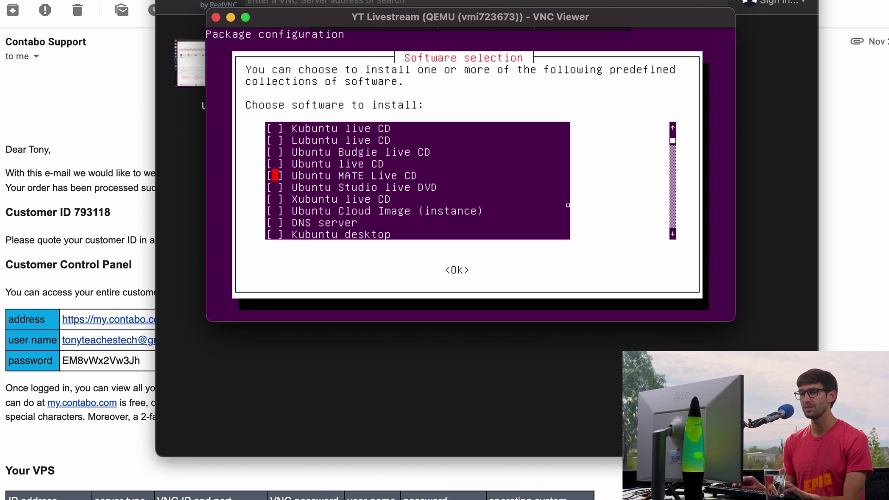
key(Down)
key(Down)
key(Down)
key(Down)
key(Down)
key(Down)
key(Down)
key(Down)
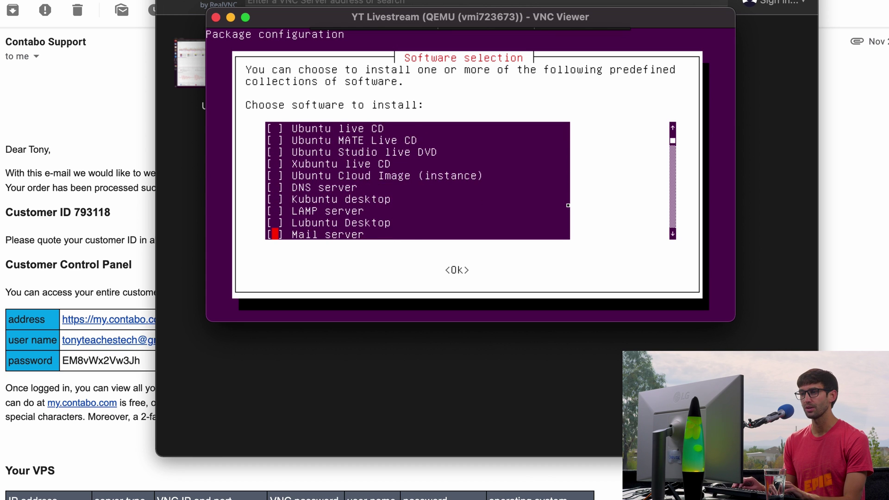
key(Down)
key(Down)
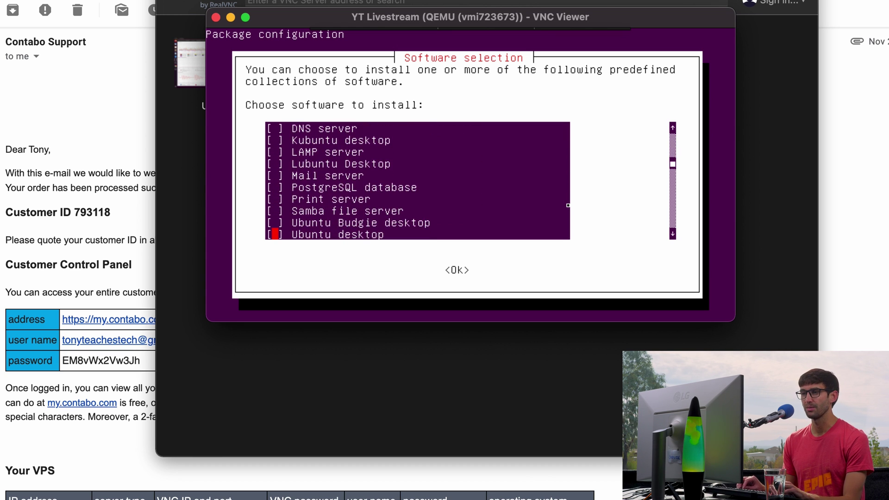
key(Down)
key(Down)
key(Down)
key(Up)
key(Up)
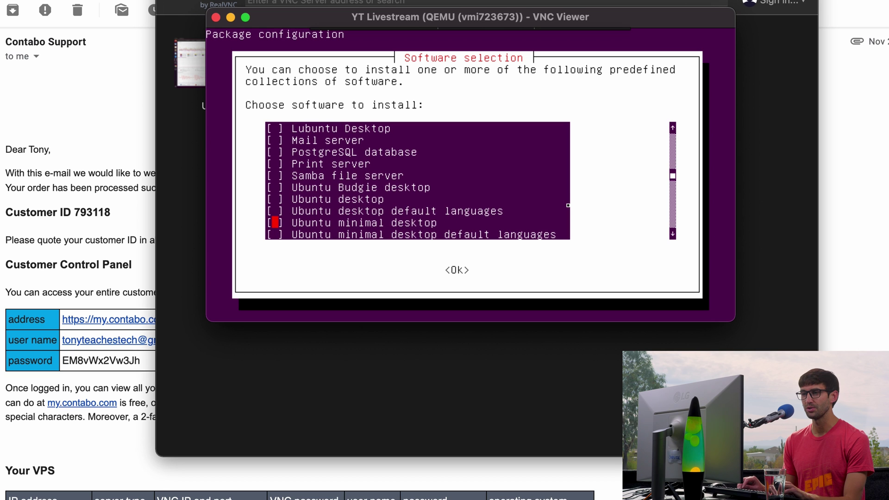
key(Up)
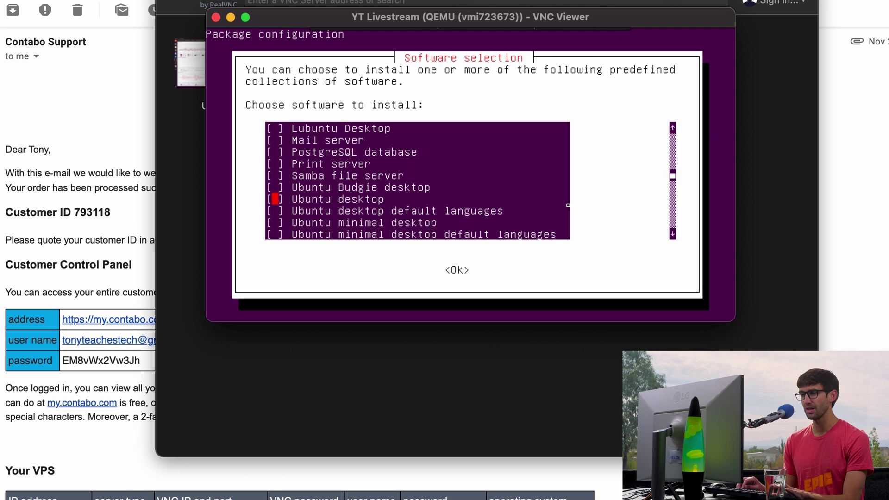
key(Tab)
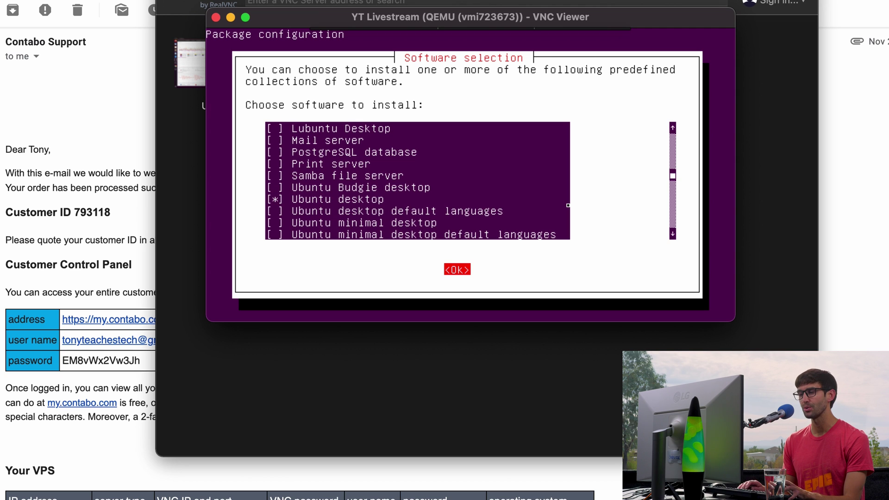
key(Return)
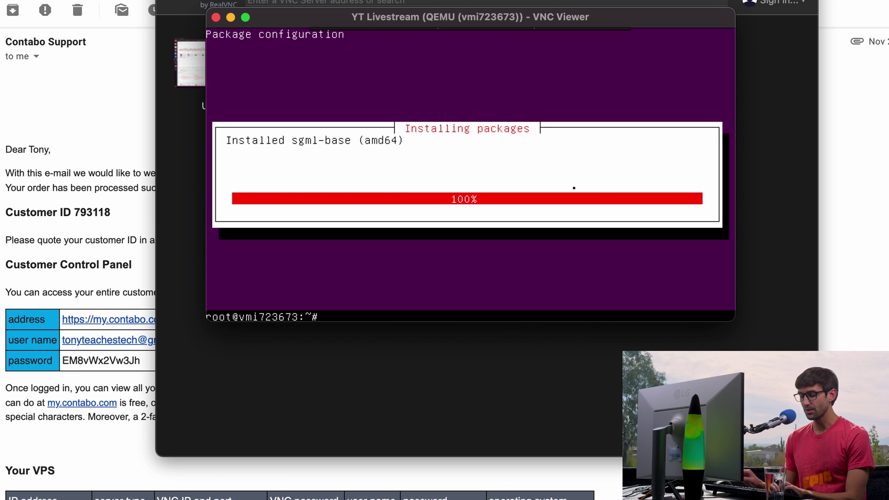
text(reboot)
key(Return)
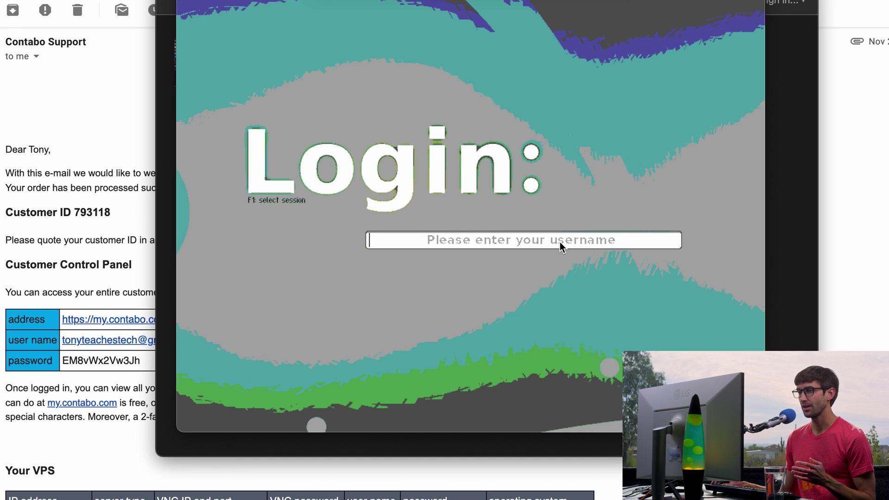
- Log in to Ubuntu as root using the server password from the Contabo e-mail
click(559, 243)
text(root)
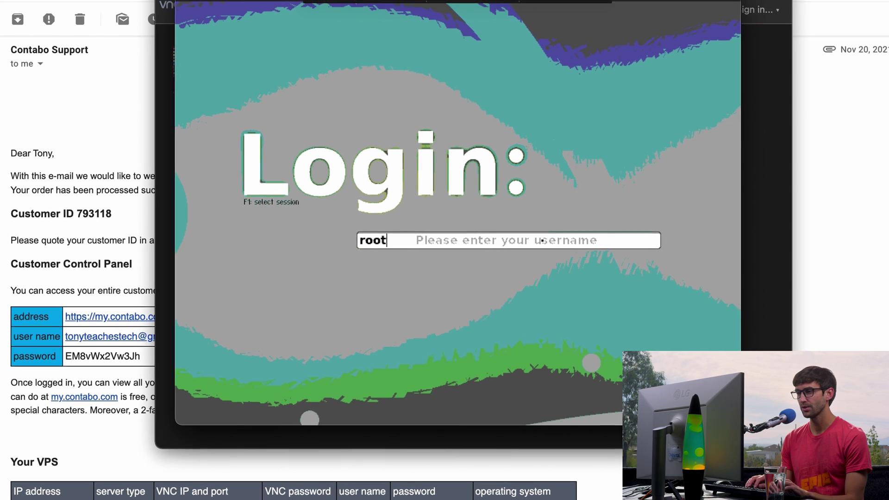
key(Return)
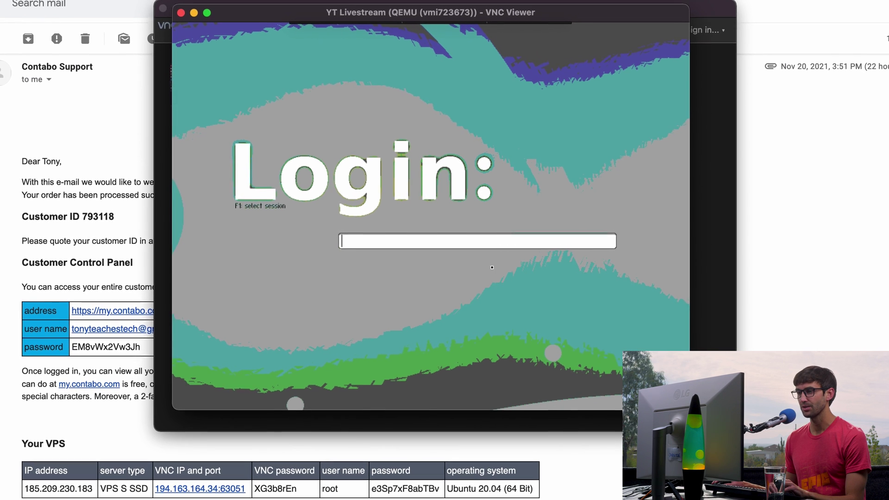
double_click(407, 485)
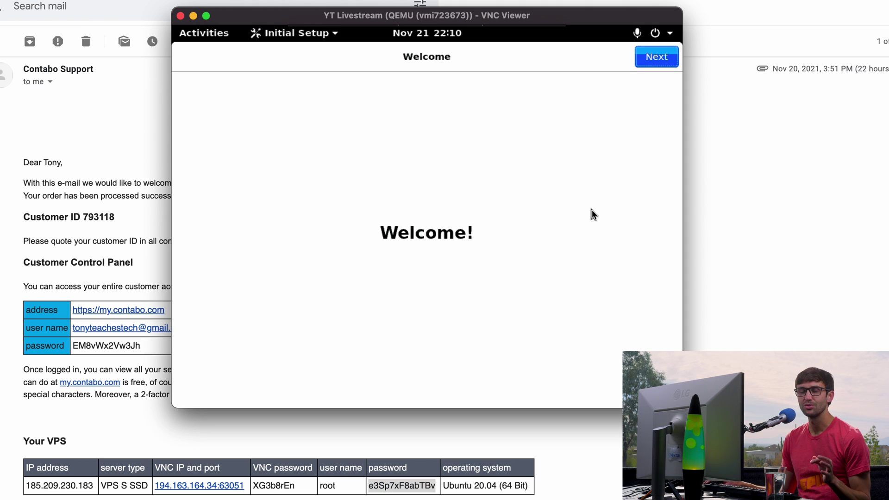
- Step through the Welcome, Typing and Privacy pages and finish with Start Using Ubuntu
click(651, 64)
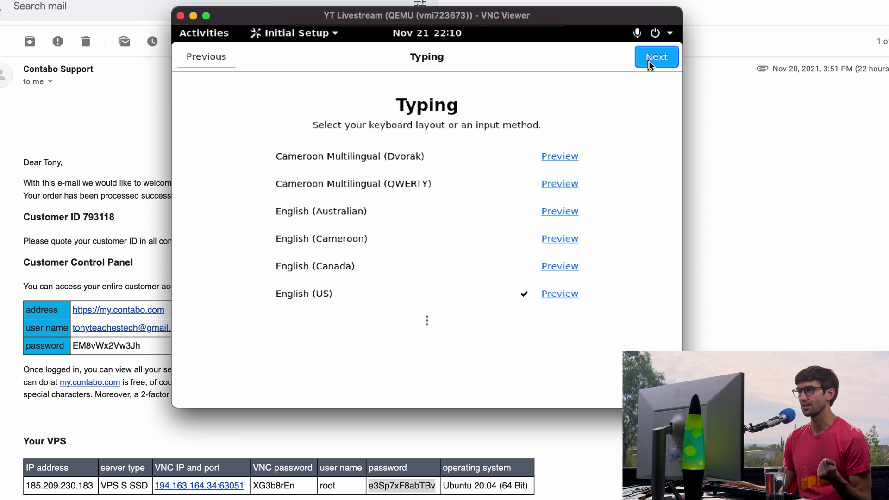
click(651, 63)
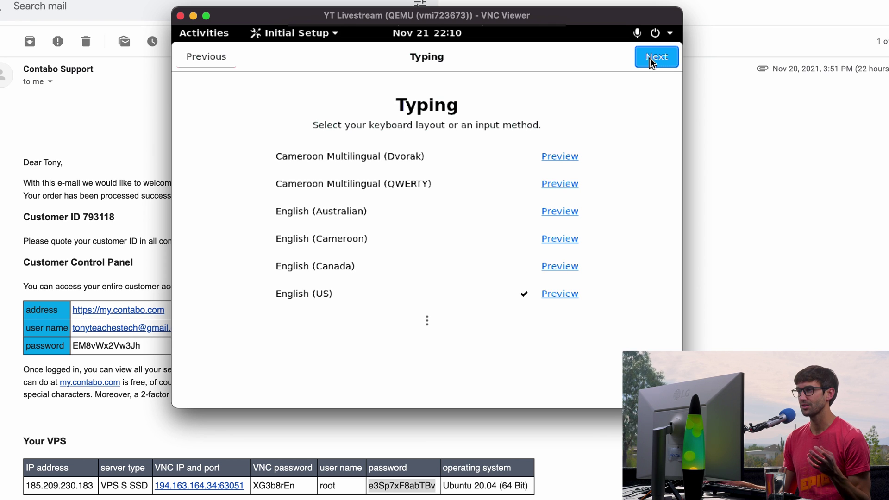
click(651, 60)
click(452, 319)
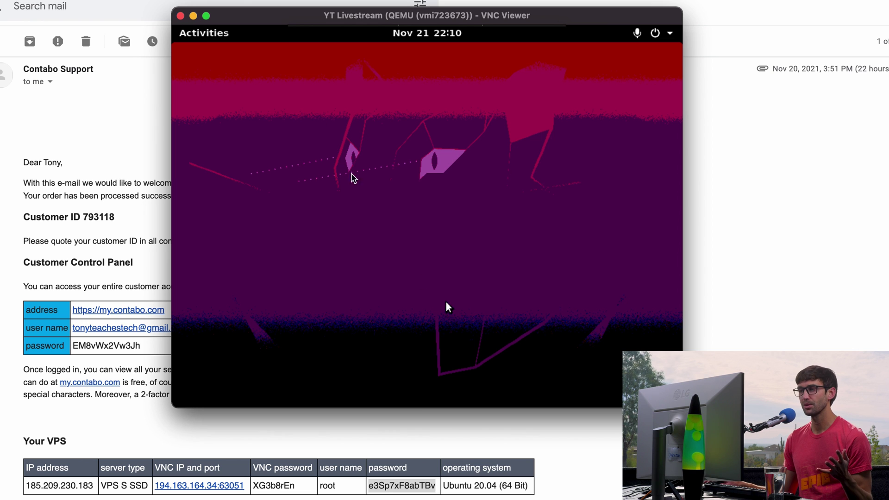
- Show the application grid from Activities, then close it to return to the desktop
click(222, 41)
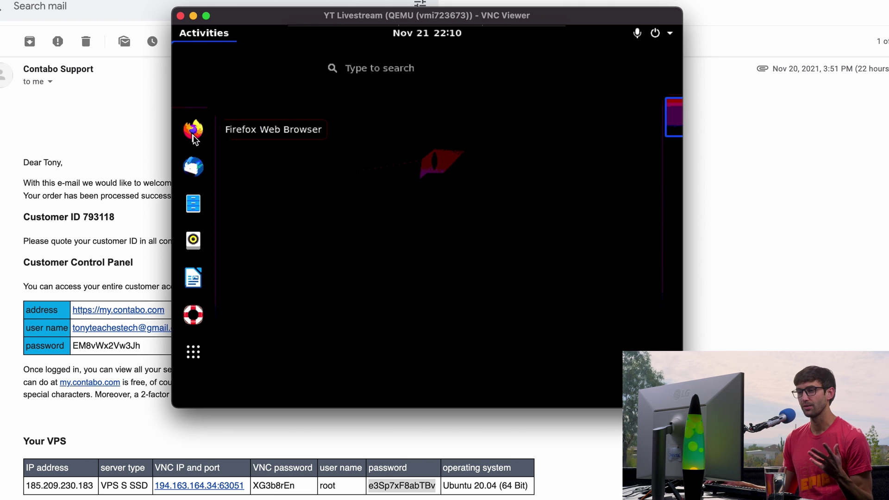
click(193, 356)
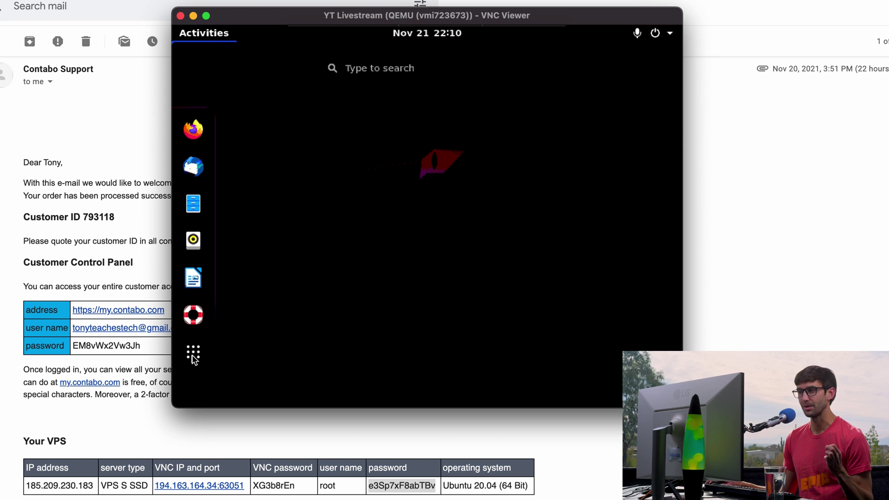
click(466, 173)
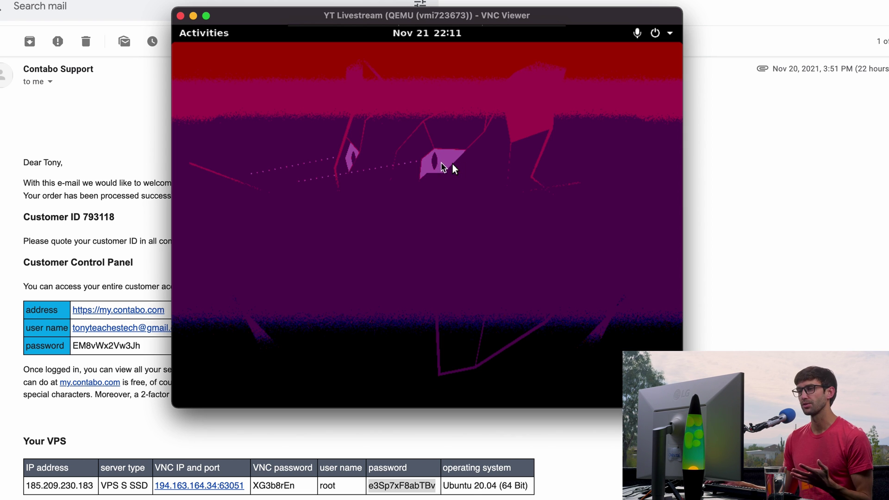
- Set the display resolution to 1920 × 1200 in Display settings, keep it, and close Settings
right_click(430, 201)
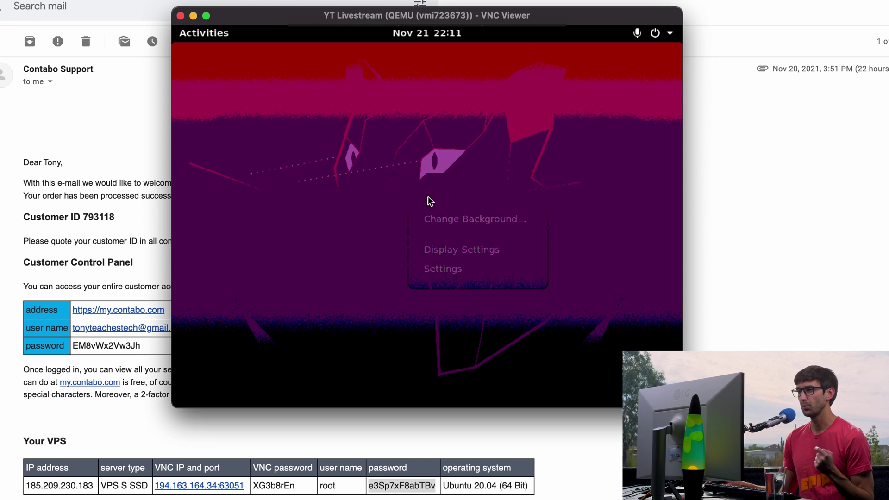
click(464, 250)
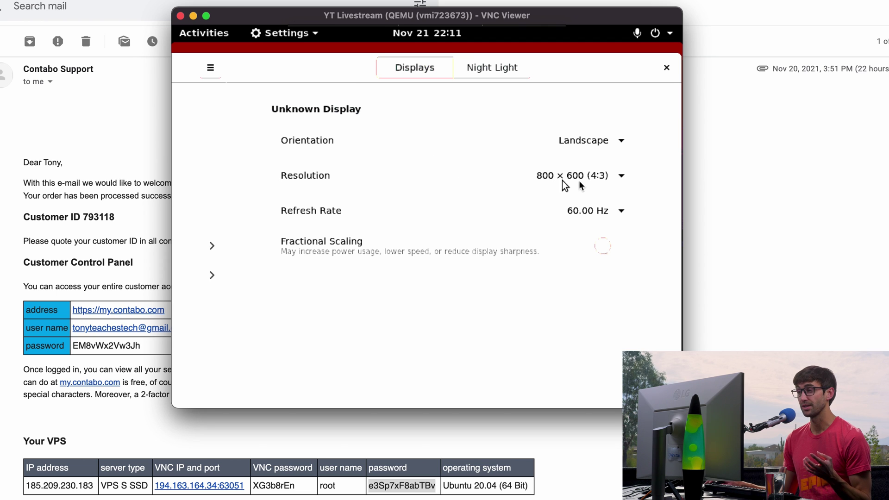
click(618, 180)
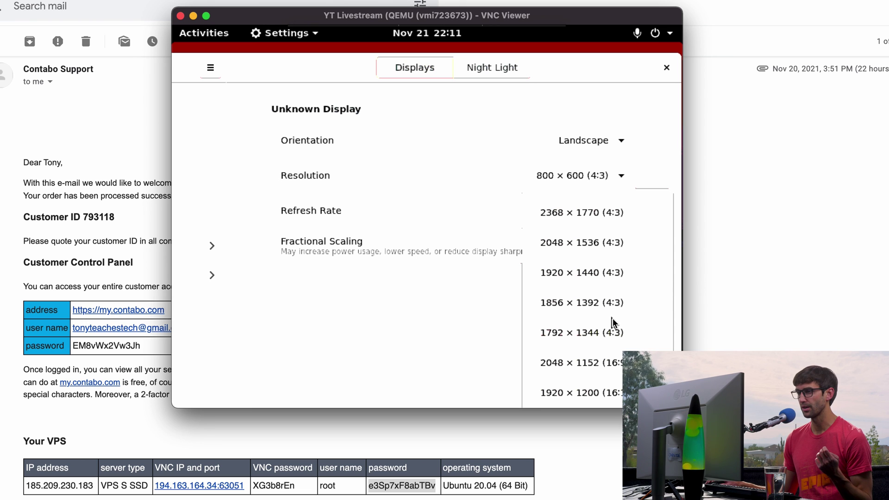
click(580, 393)
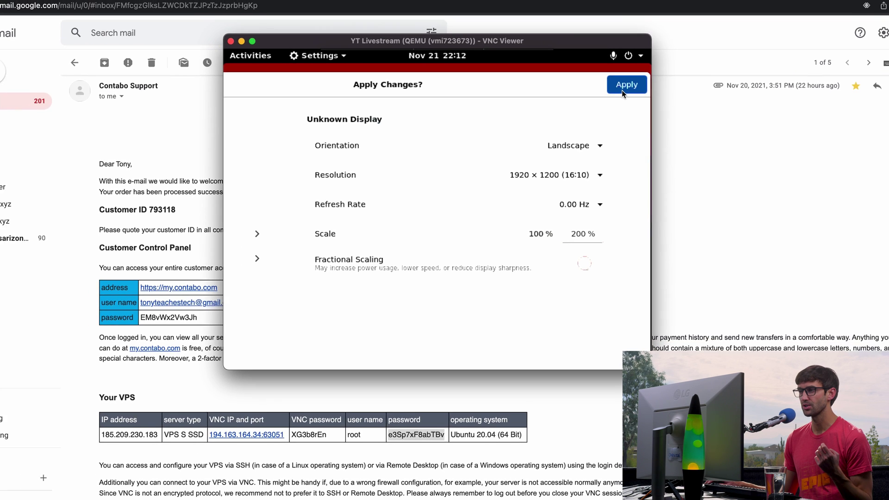
click(621, 91)
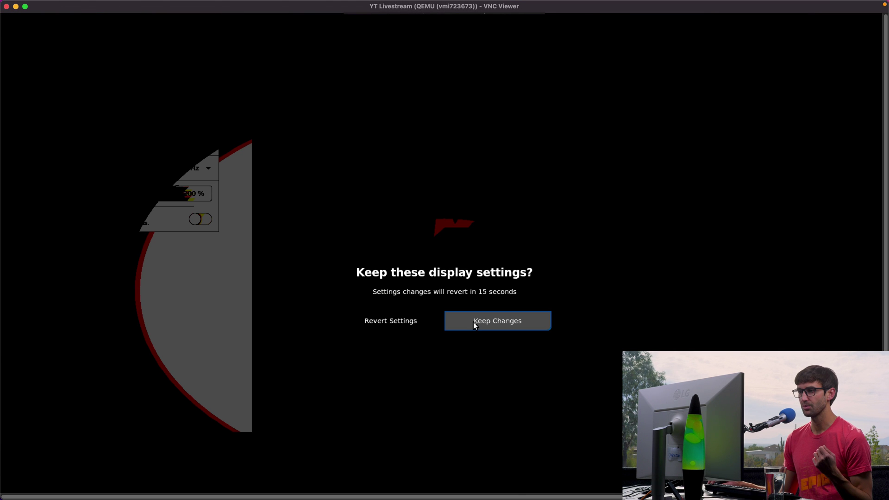
click(473, 322)
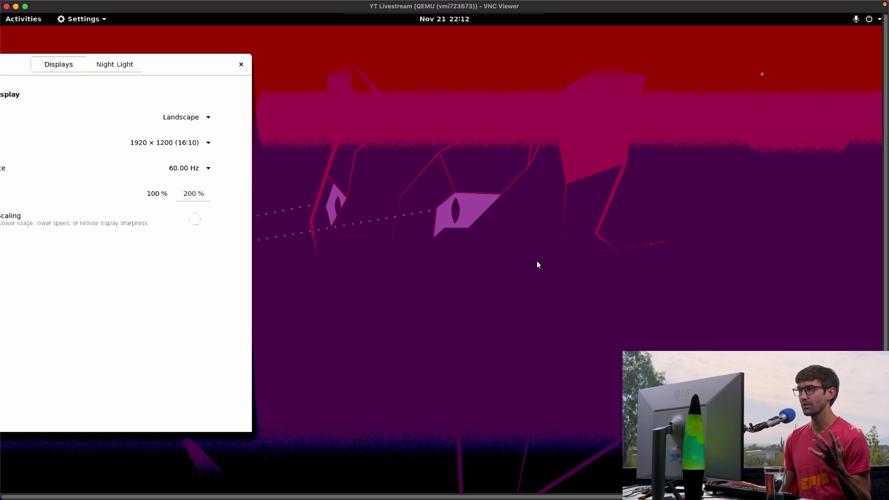
click(240, 65)
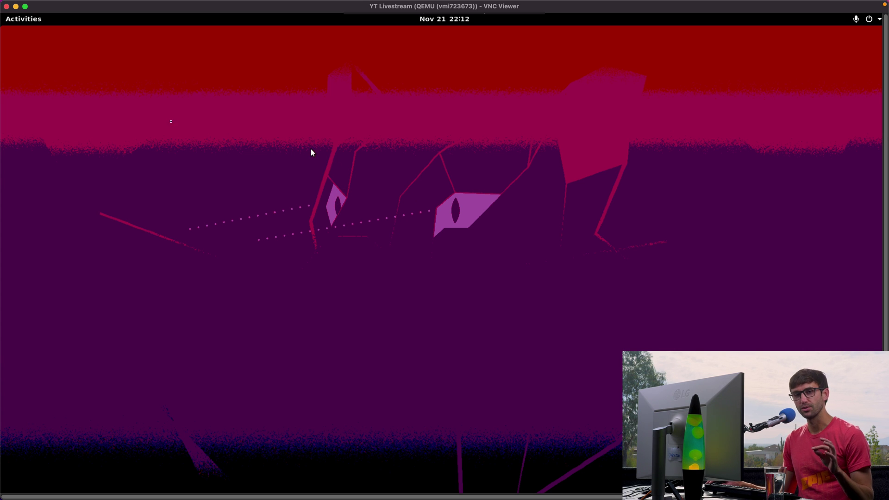
- Launch Firefox from Activities to browse to obsproject.com/download
click(14, 25)
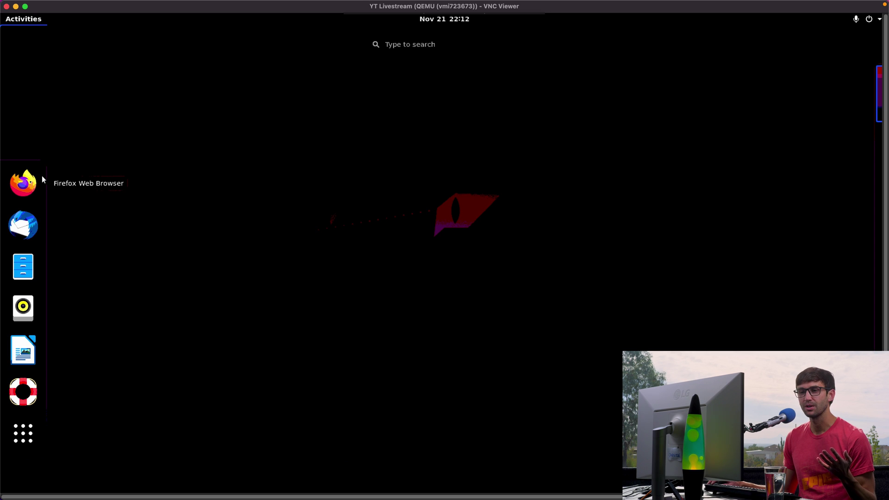
click(27, 182)
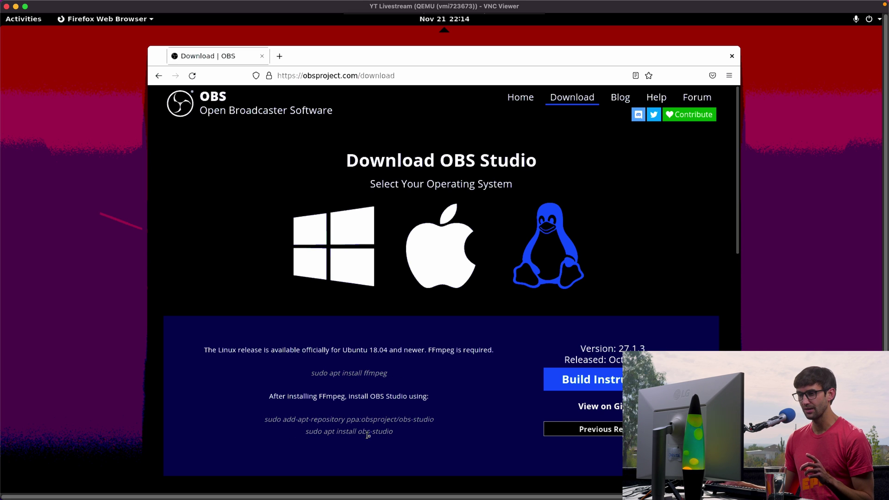
- Launch Terminal by searching 'terminal' in Activities and position its window
click(31, 19)
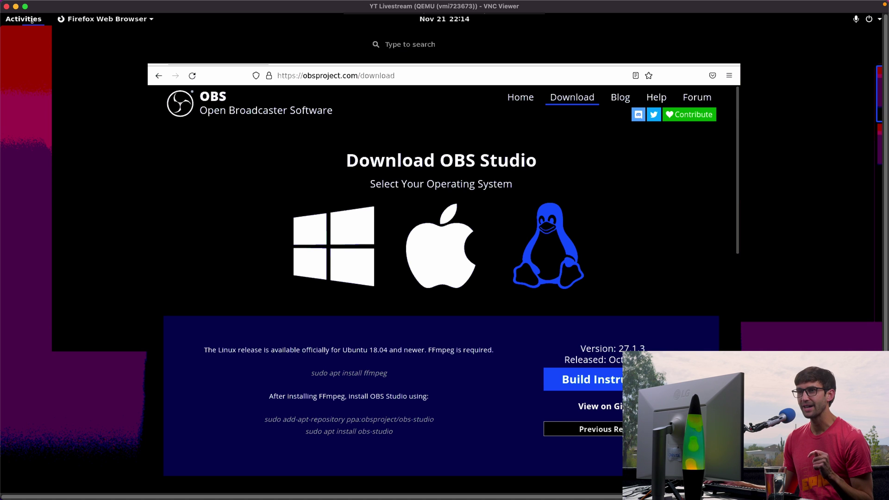
click(393, 45)
text(t)
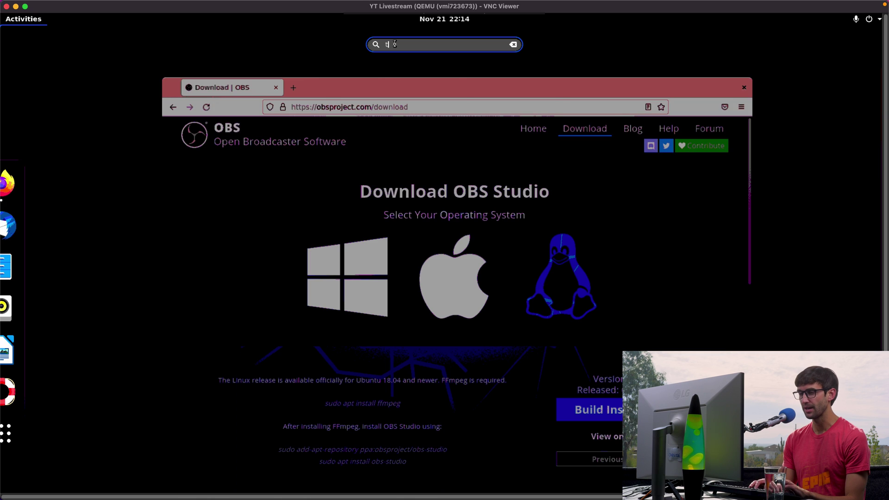
text(erminal)
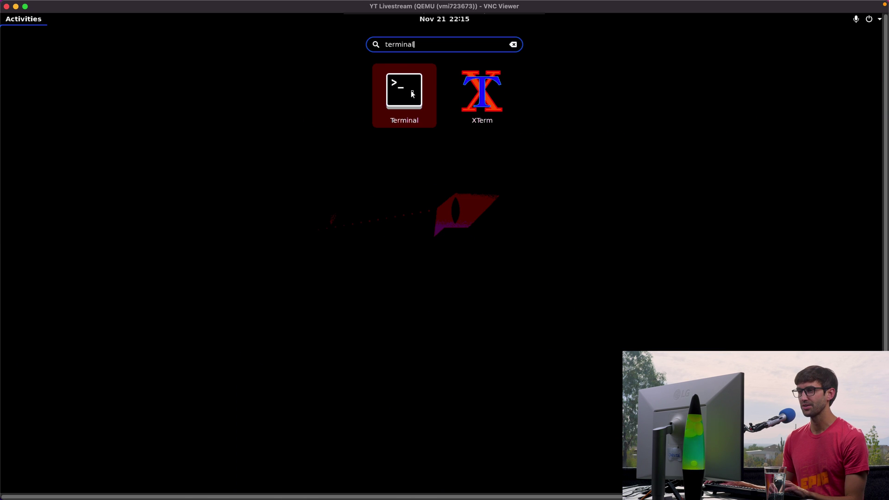
click(412, 94)
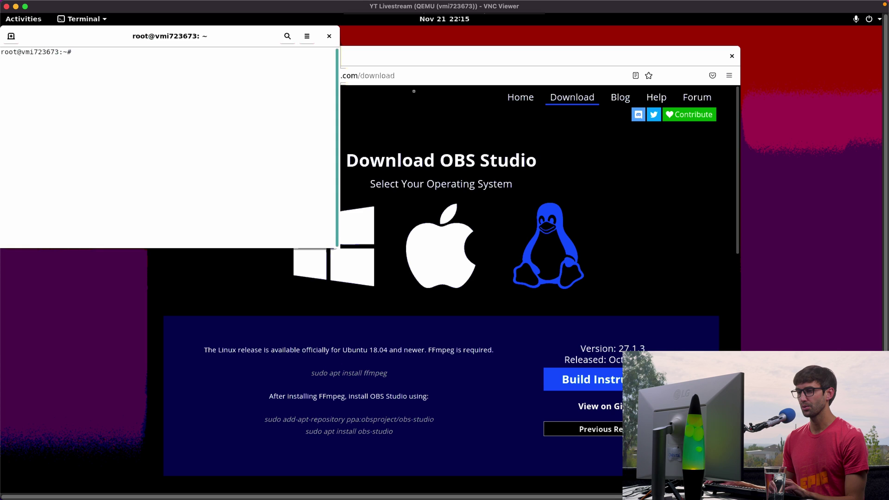
drag(425, 96, 432, 95)
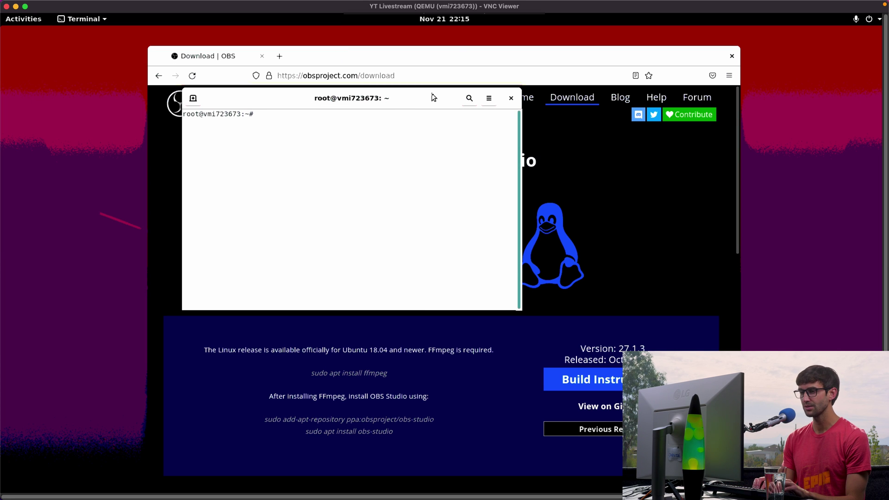
- Install ffmpeg with 'sudo apt install ffmpeg', confirming with y
text(sudo apt )
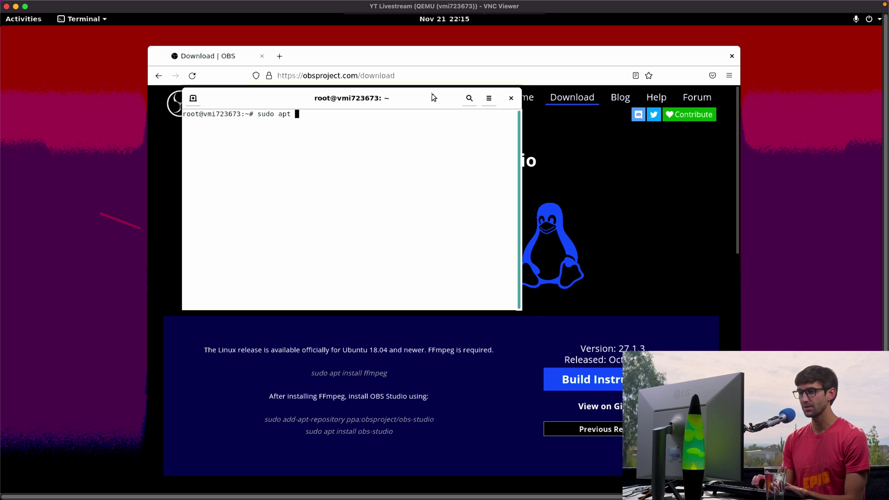
text(install ffm)
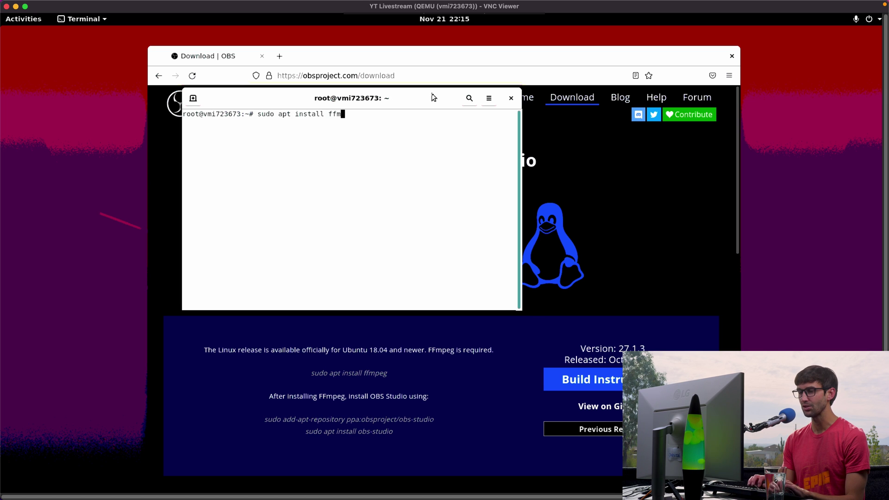
text(peg)
key(Return)
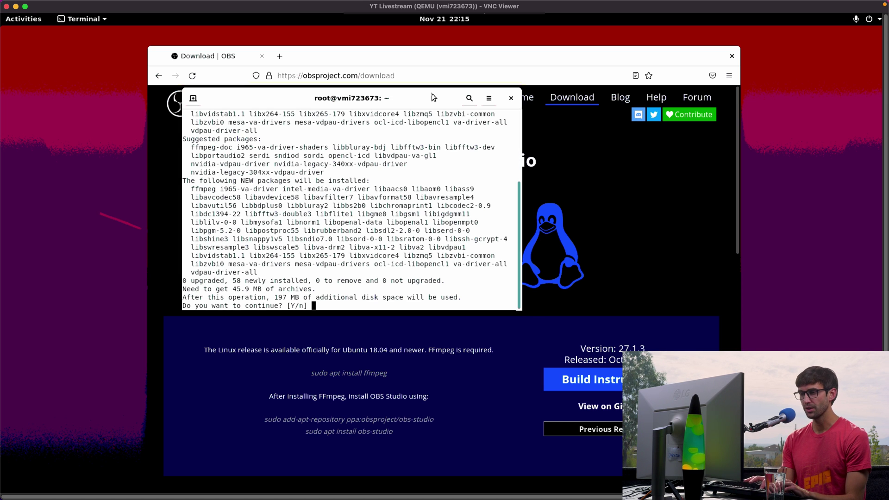
text(y)
key(Return)
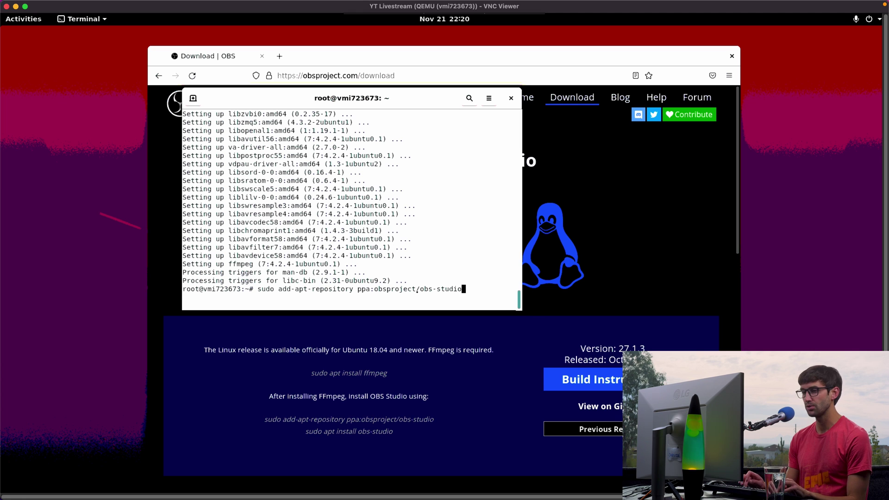
- Add the ppa:obsproject/obs-studio repository and install obs-studio, confirming with y
key(Return)
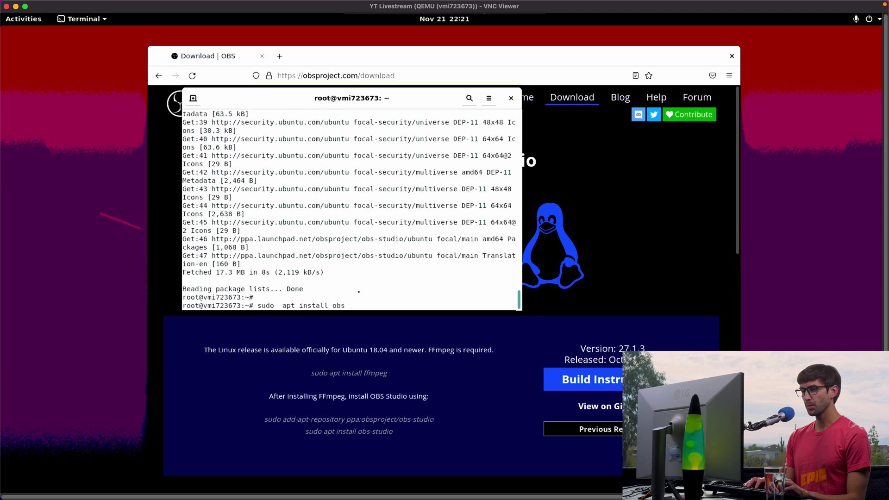
text(-)
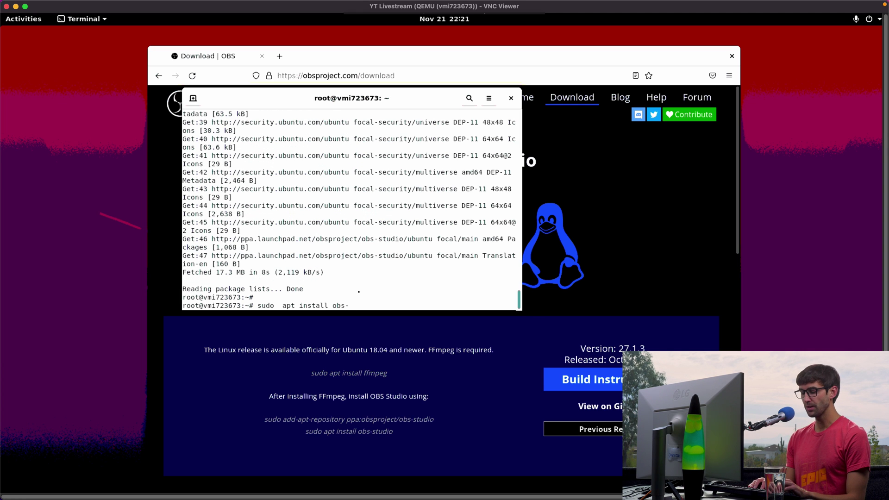
text(studi)
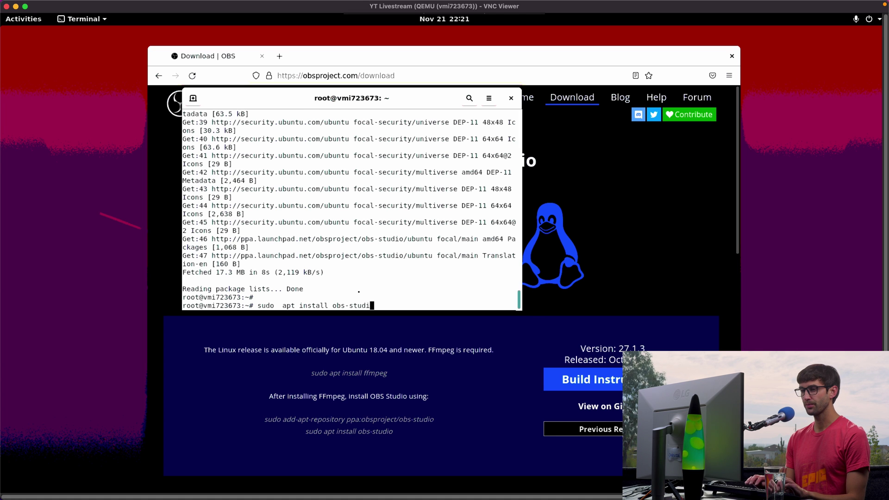
text(o)
key(Return)
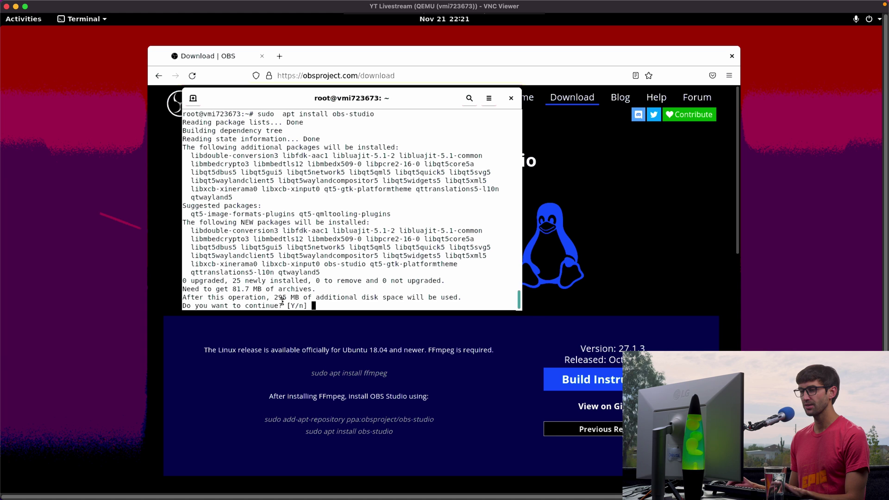
text(y)
key(Return)
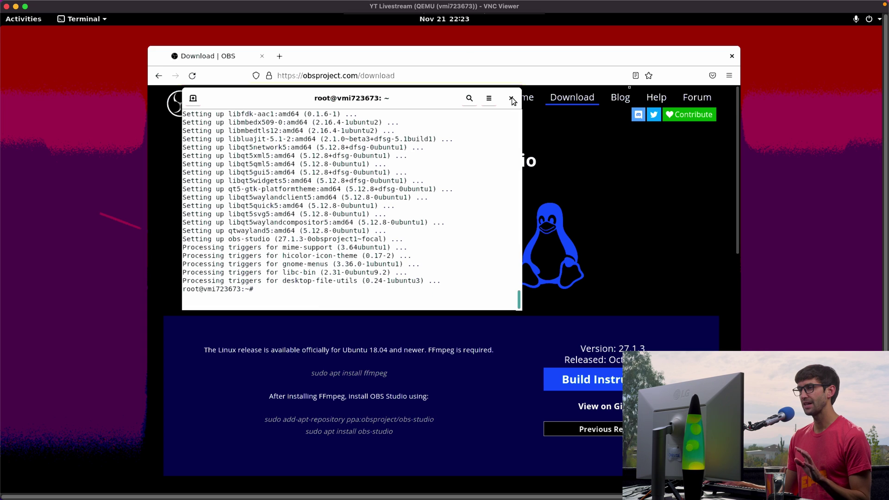
- Close Terminal and Firefox, launch OBS Studio, and set its wizard to streaming at 30 FPS
click(511, 99)
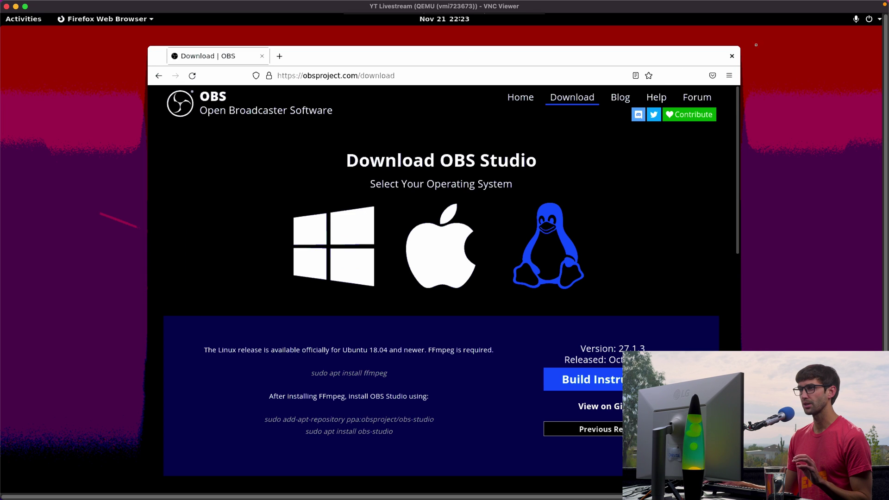
click(732, 56)
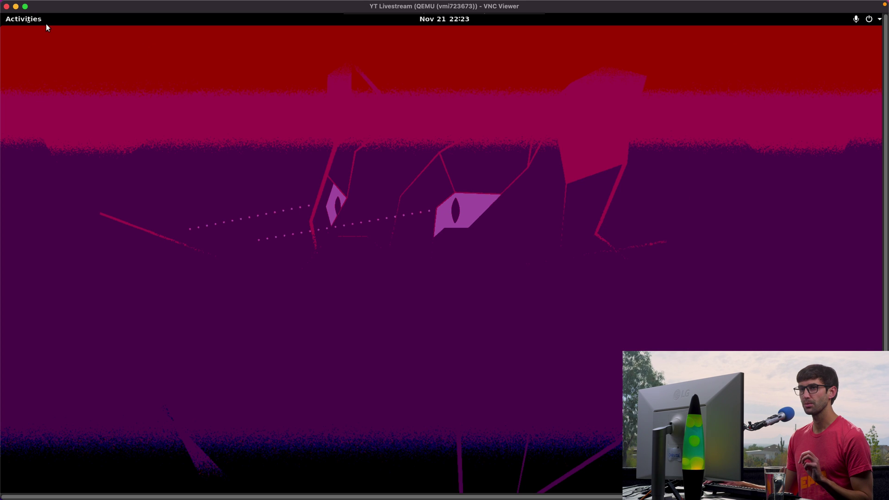
click(23, 19)
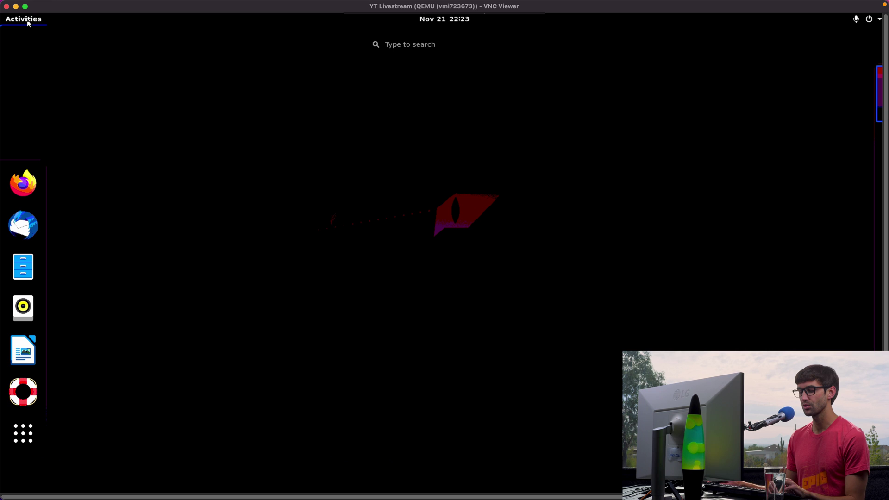
text(obs)
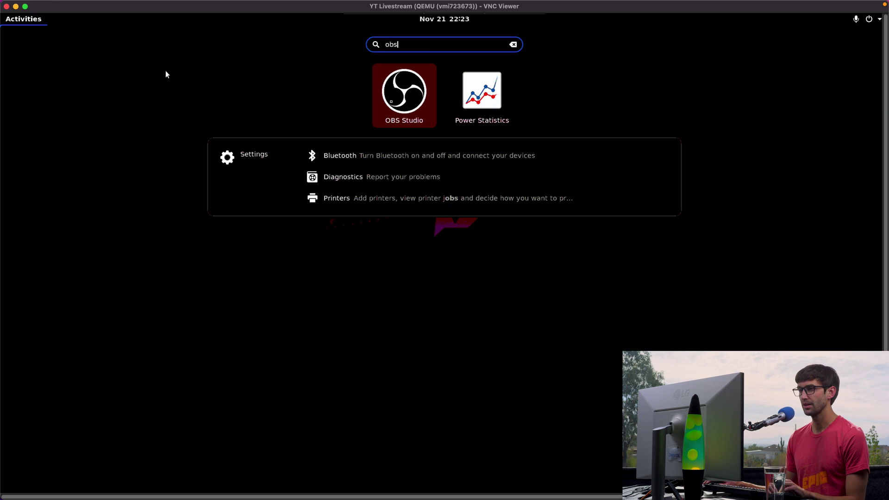
click(394, 102)
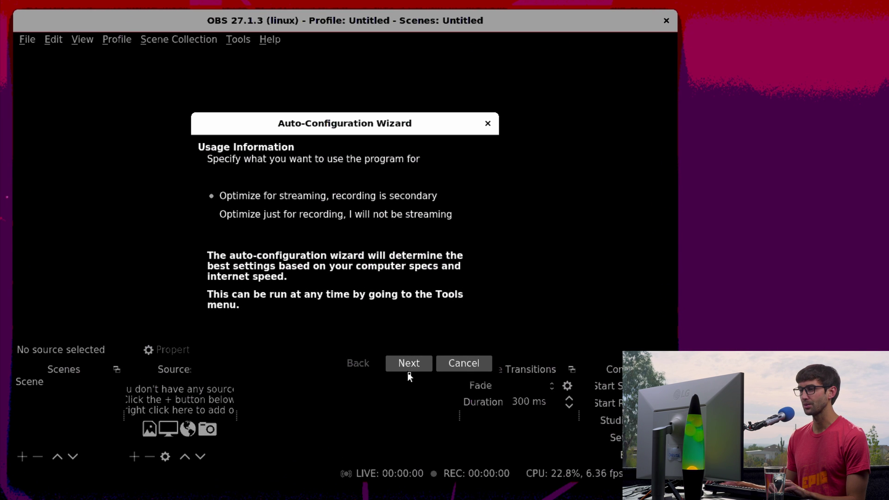
click(408, 372)
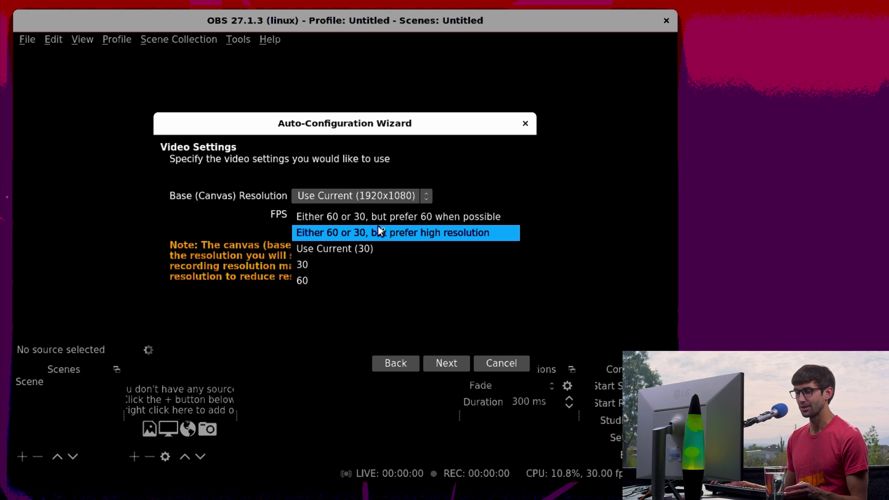
click(331, 267)
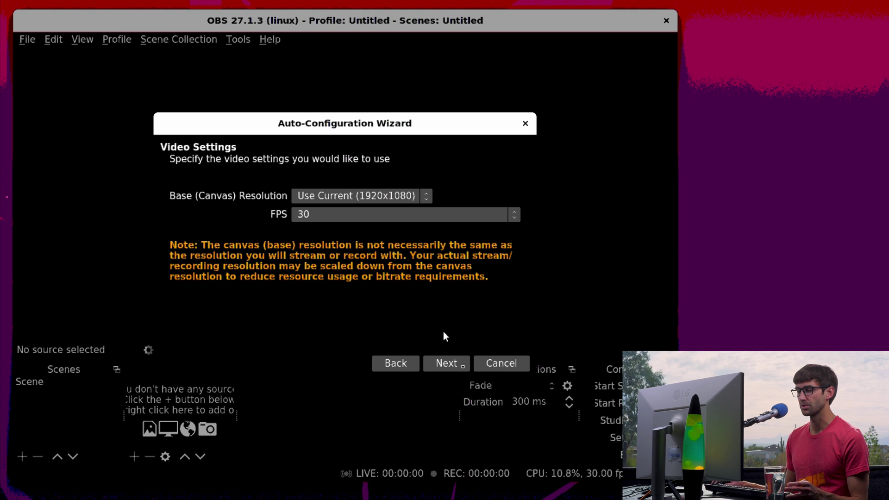
- Advance to Stream Information and pick YouTube - RTMPS as the service
click(457, 366)
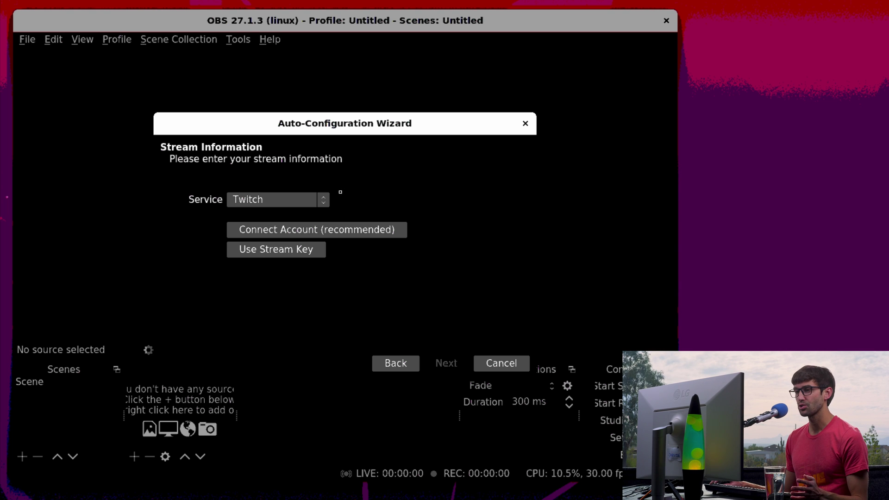
click(299, 204)
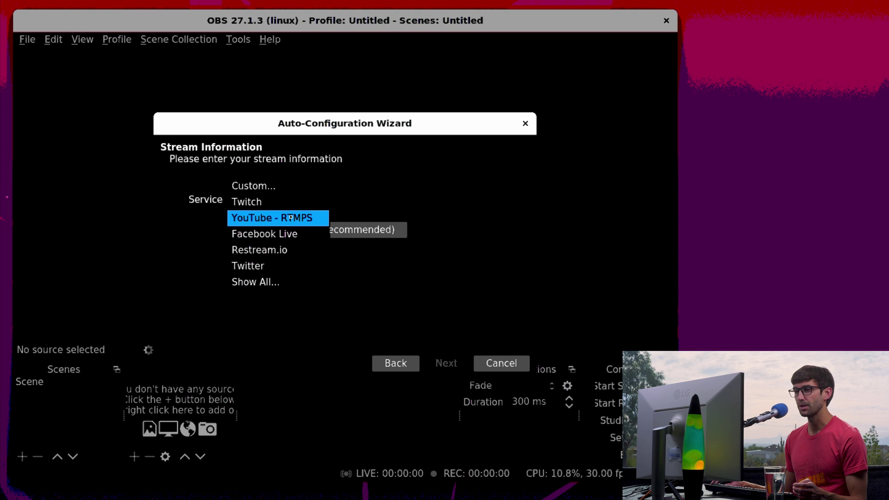
click(291, 218)
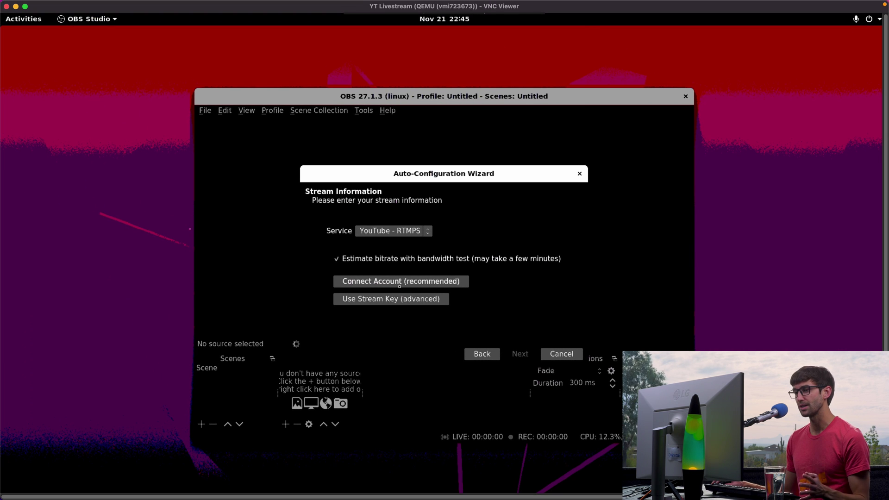
- Connect the Google account, with the sign-in page in English (United States), allowing OBS Studio access
click(400, 286)
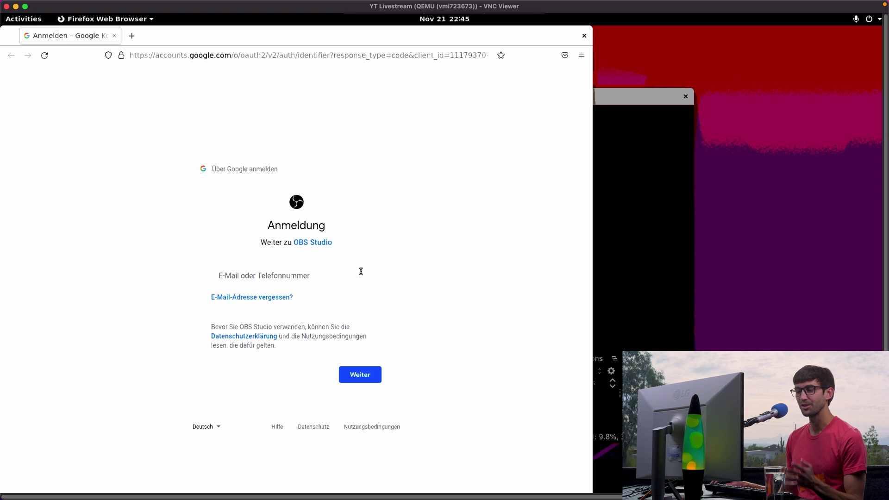
click(218, 427)
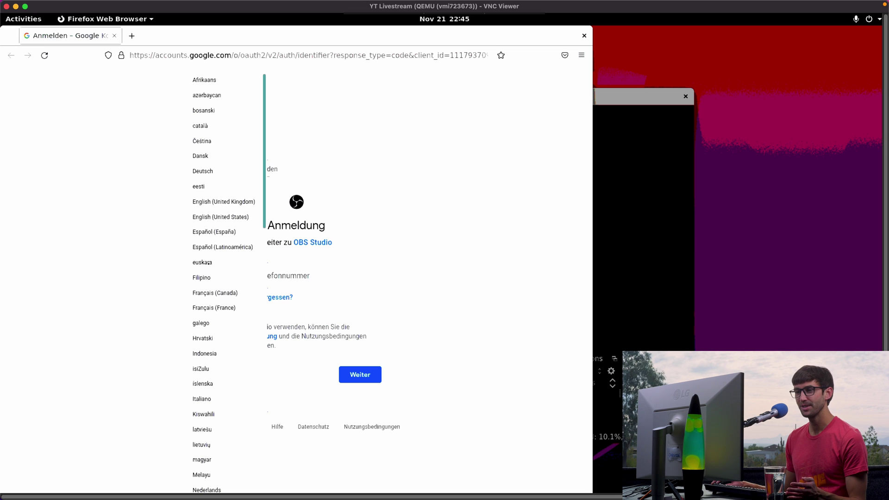
click(218, 217)
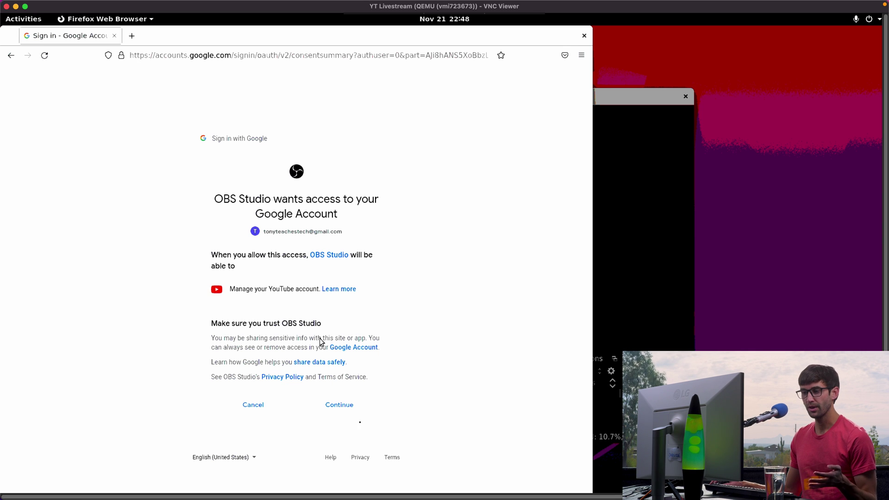
click(351, 409)
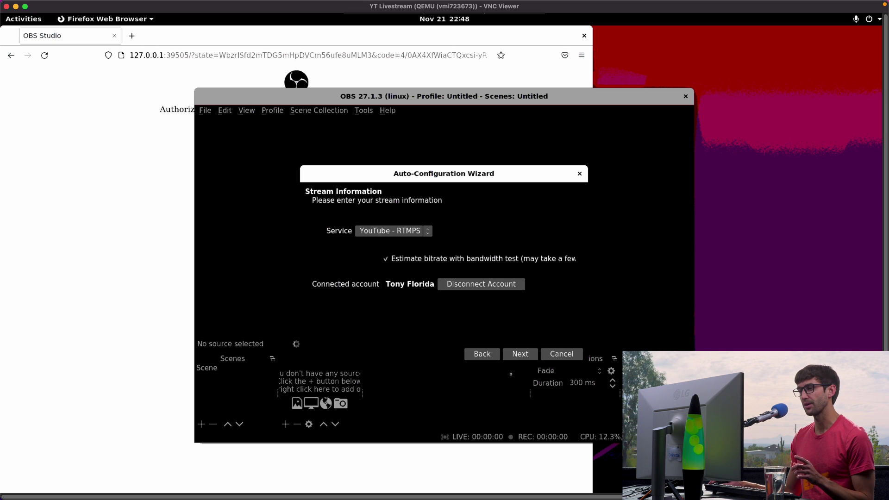
- Run the bandwidth test and apply the recommended 3000 bitrate, 1280x720, 30 FPS settings
click(520, 353)
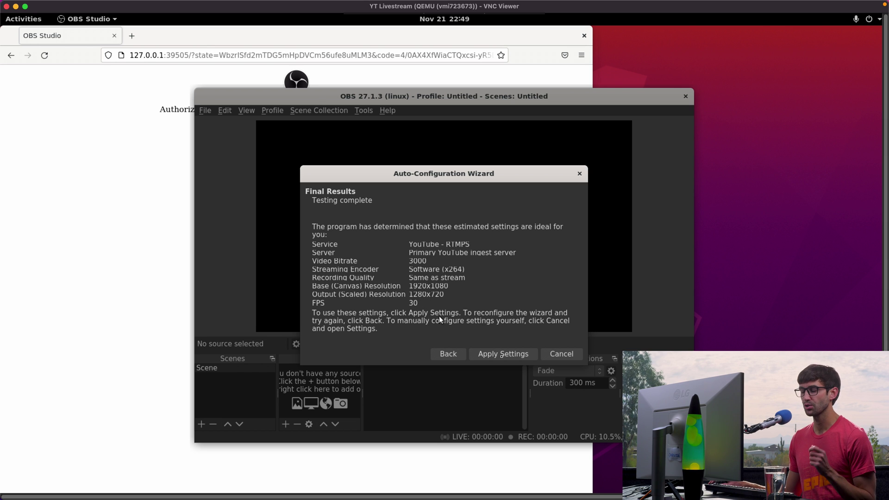
click(500, 354)
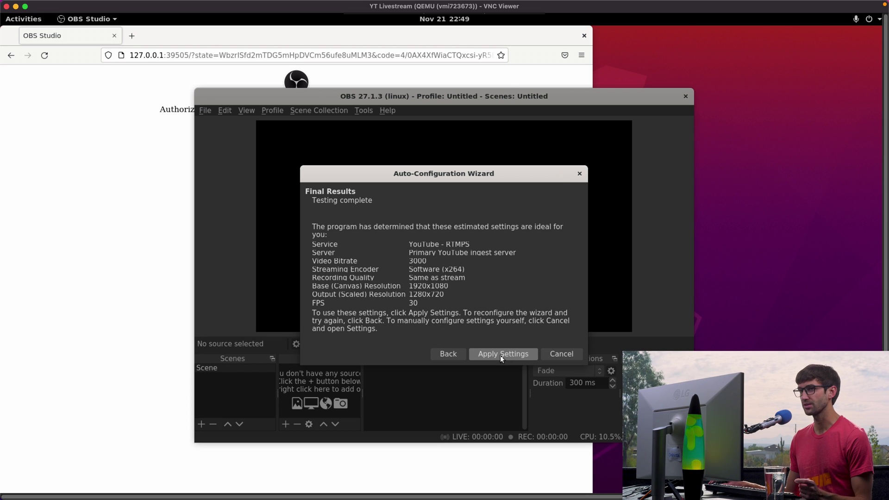
- Close the finished authorization page and relaunch Firefox from Activities
click(115, 37)
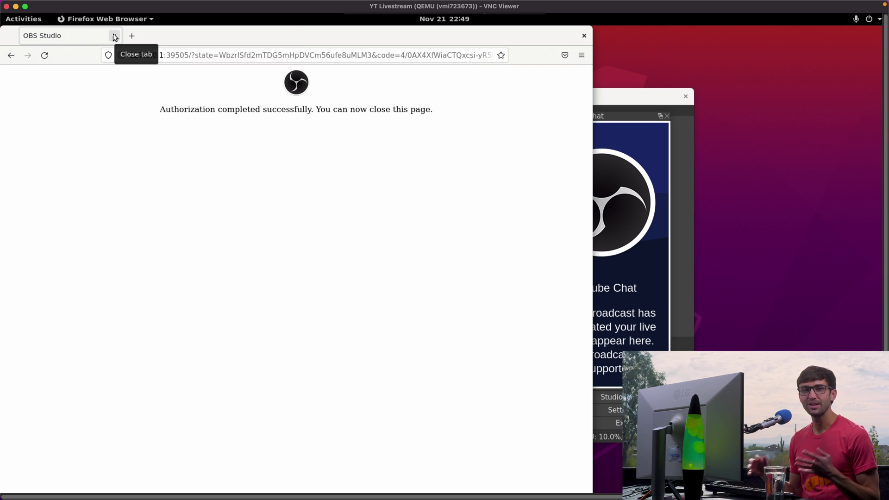
click(115, 36)
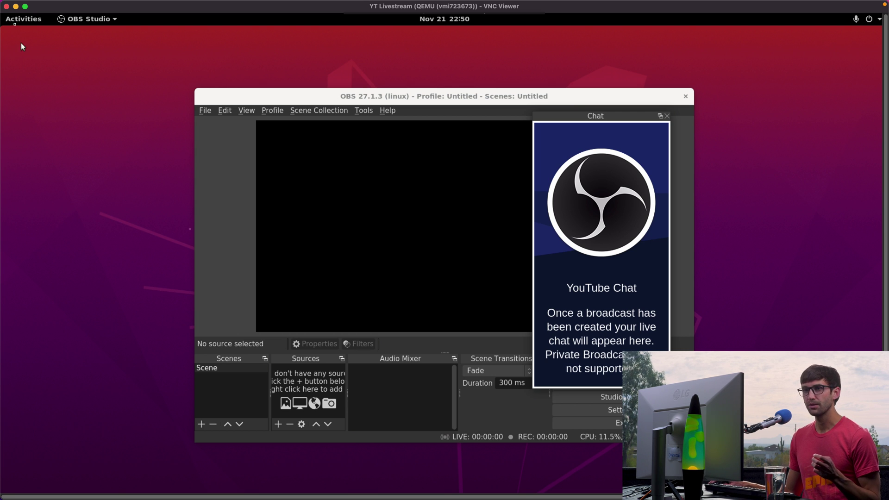
click(17, 24)
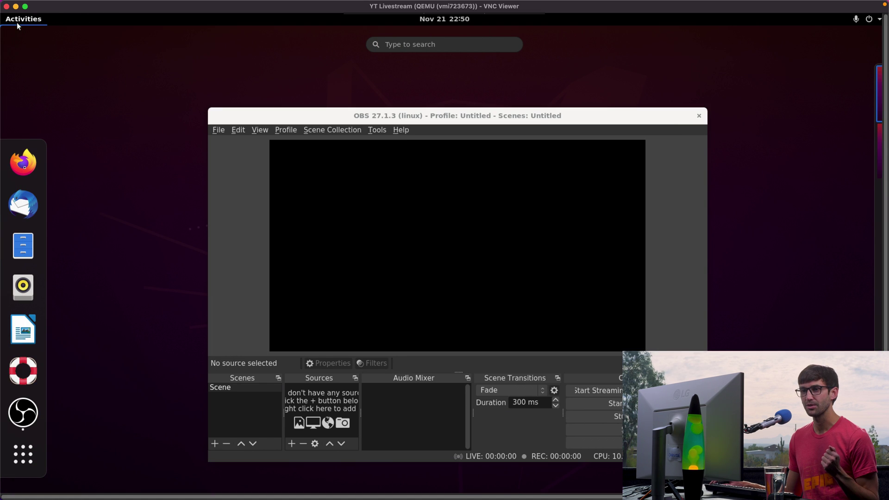
click(24, 163)
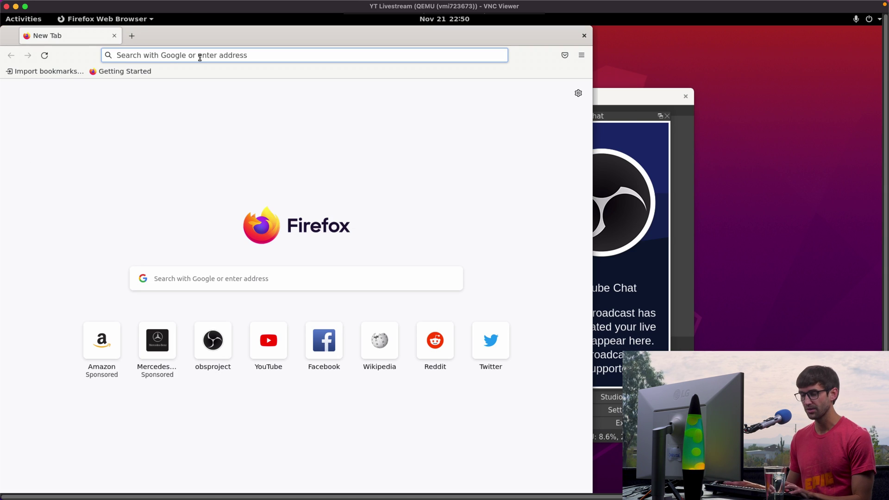
- Load tonyteaches.tech/live-stream.zip in Firefox to download the stream pack
key(super+v)
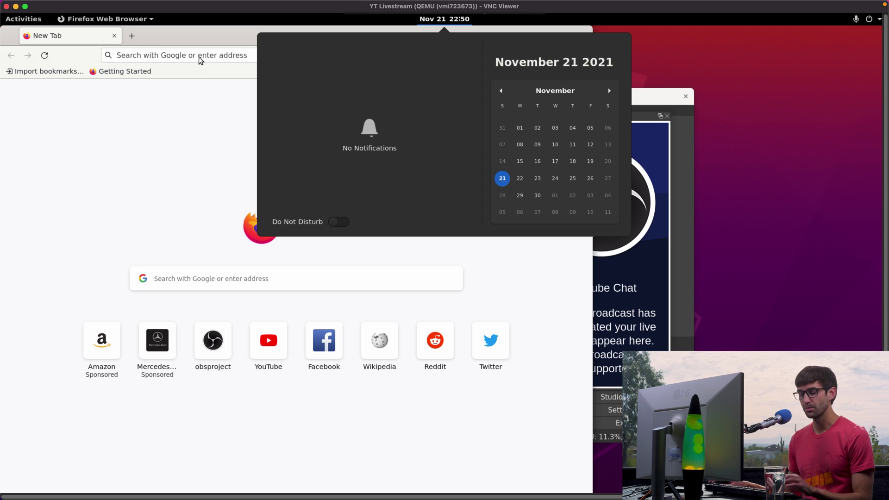
key(Escape)
text(tonytea)
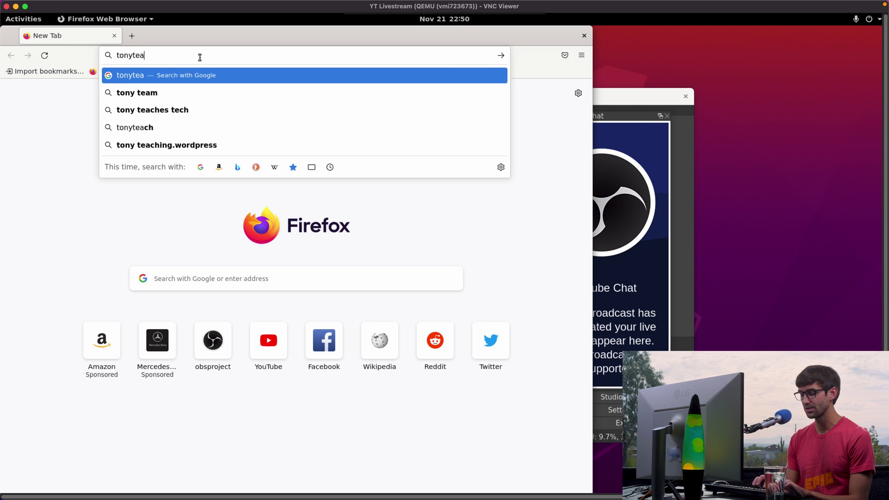
text(ches.tech/li)
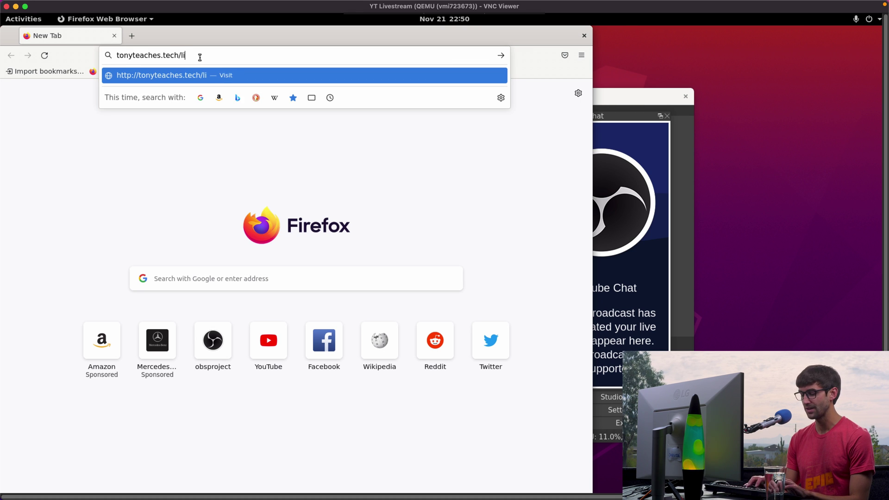
text(ve-stream.zi)
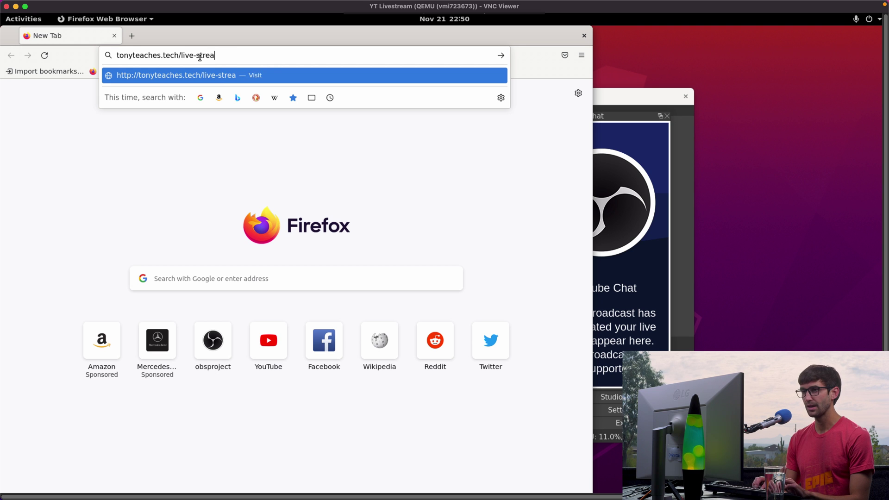
text(p)
key(Return)
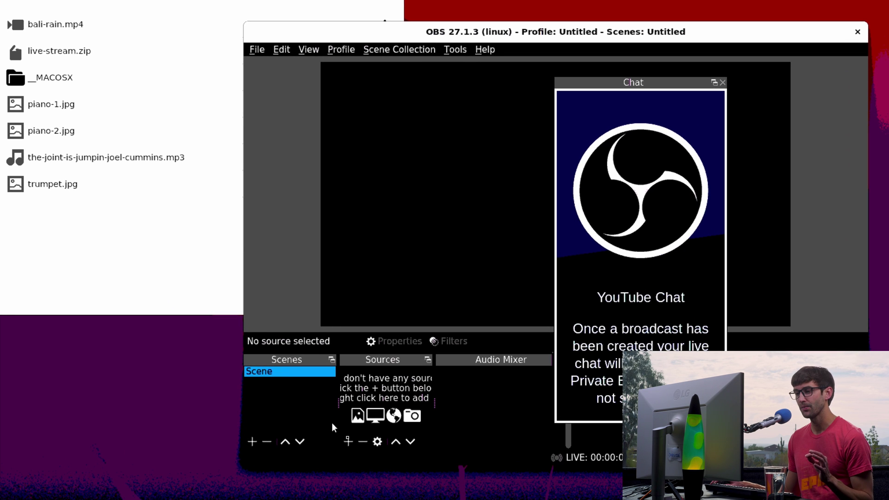
- Add a new Image Slide Show source to the OBS scene
click(348, 441)
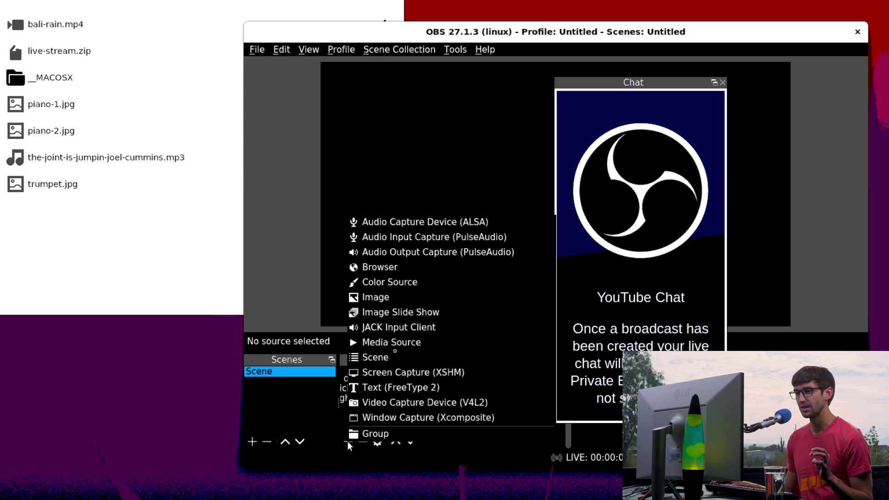
click(409, 313)
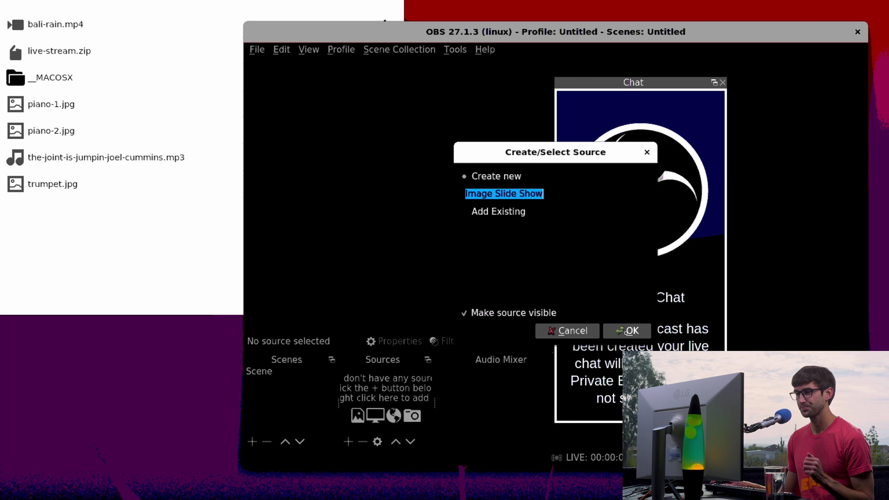
click(627, 331)
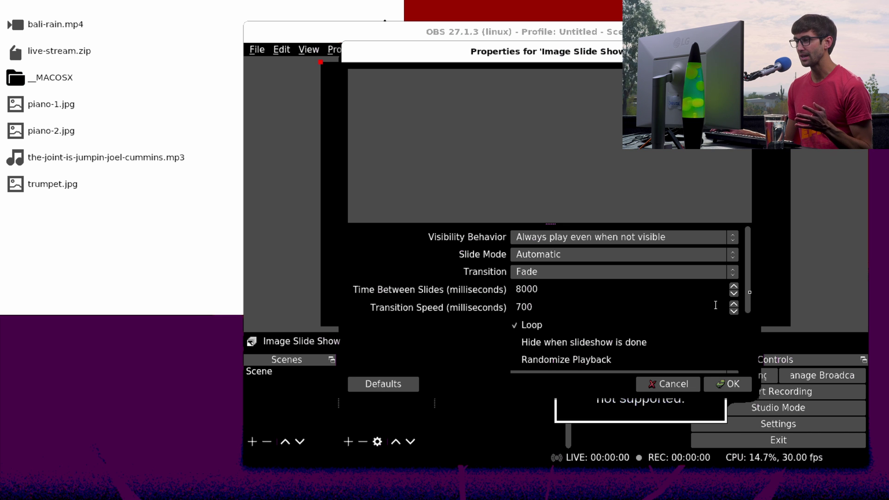
- Add the /root/Desktop image folder to the slideshow with randomized playback
drag(747, 292, 746, 337)
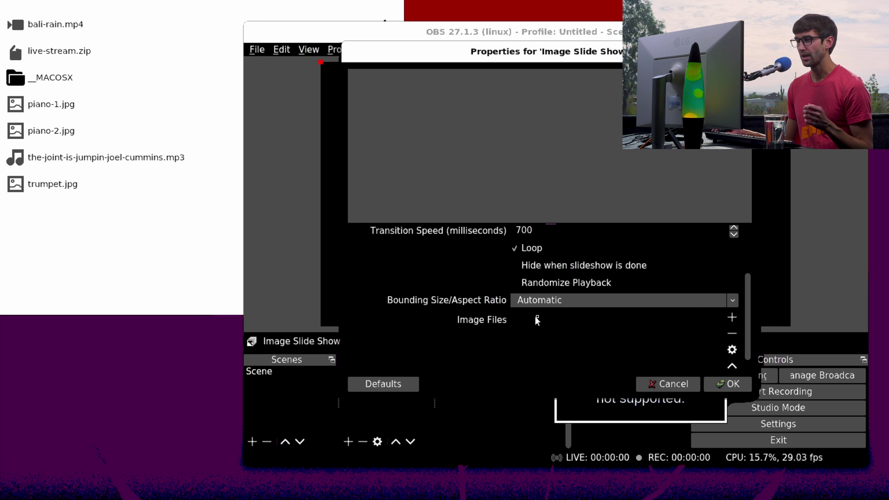
click(731, 318)
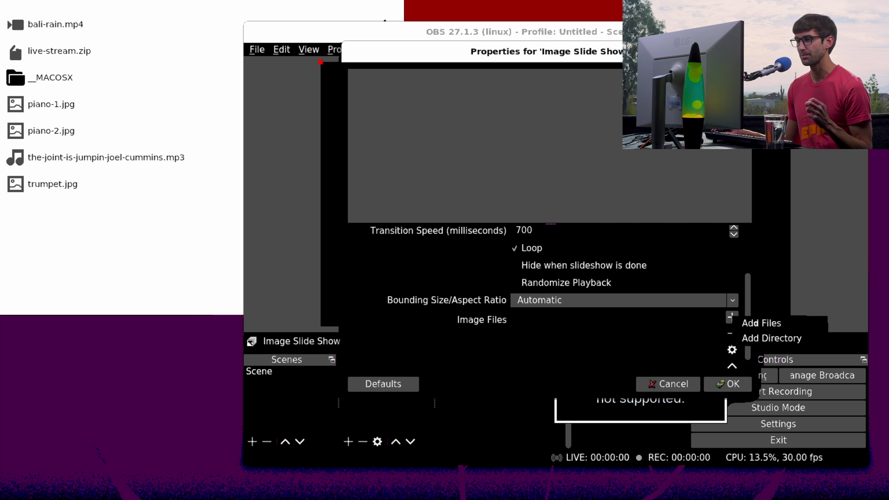
click(771, 338)
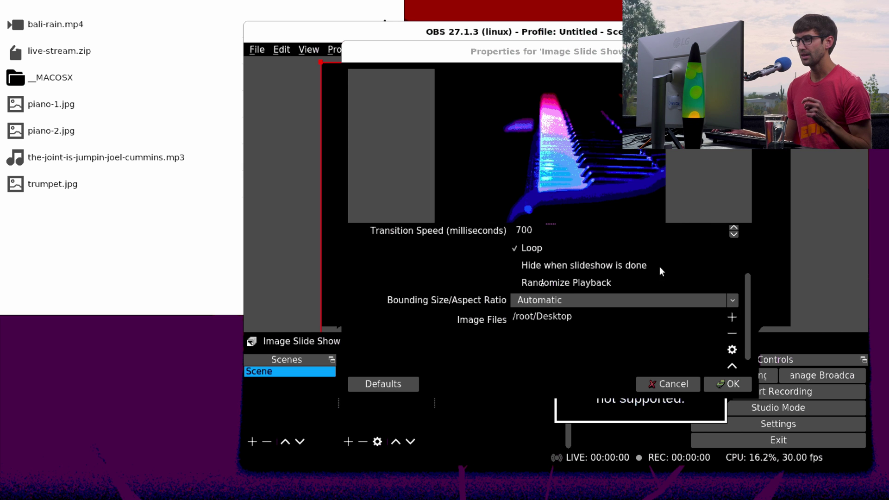
click(512, 283)
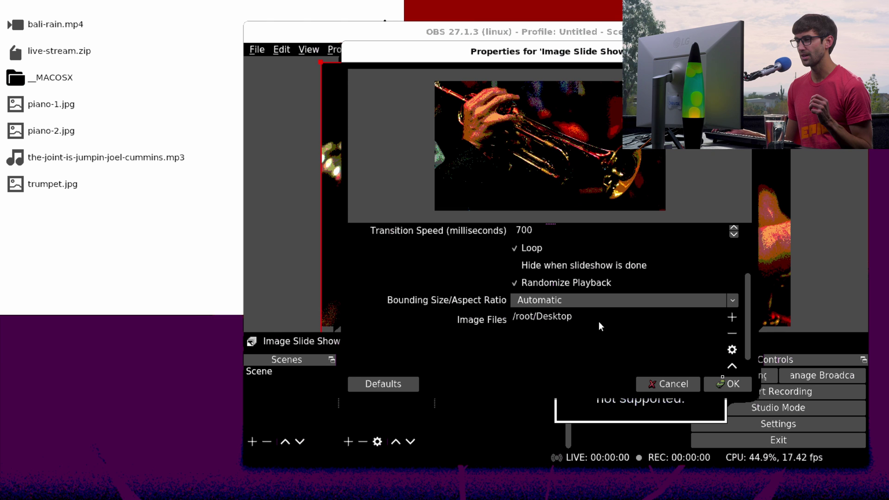
click(728, 384)
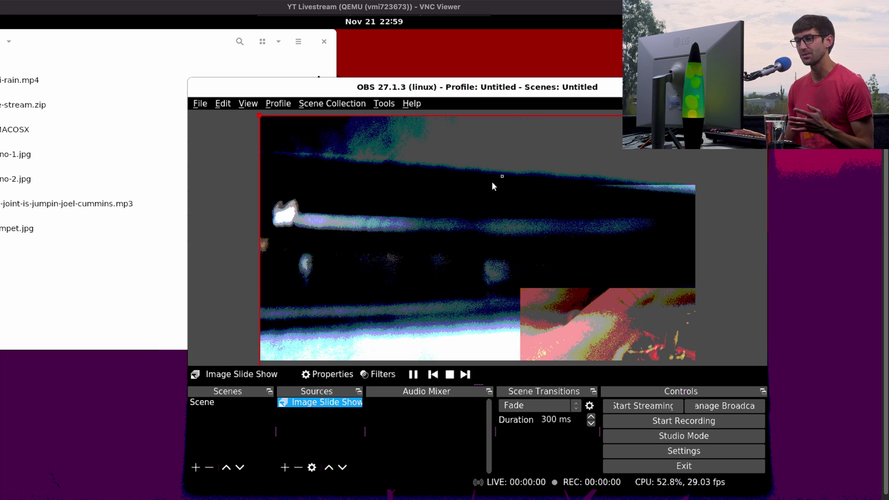
- Set the Image Slide Show's bounding size/aspect ratio to 1920x1080, then deselect the source
click(311, 468)
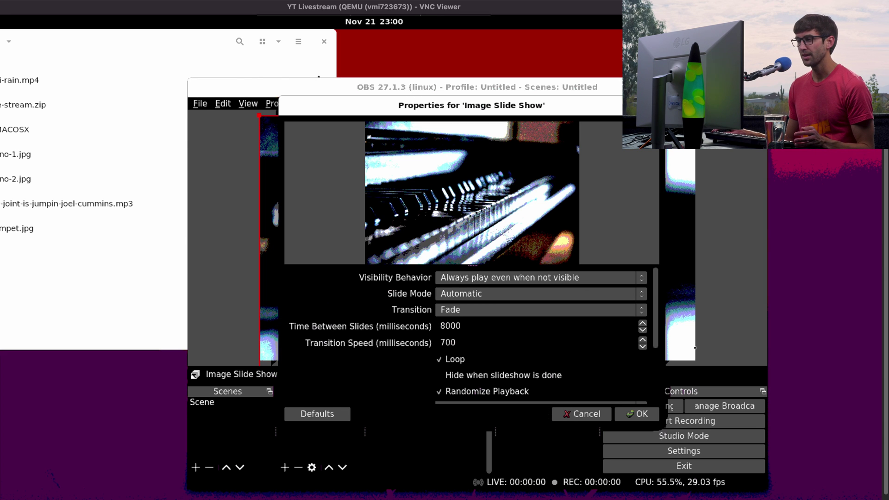
drag(657, 333, 657, 369)
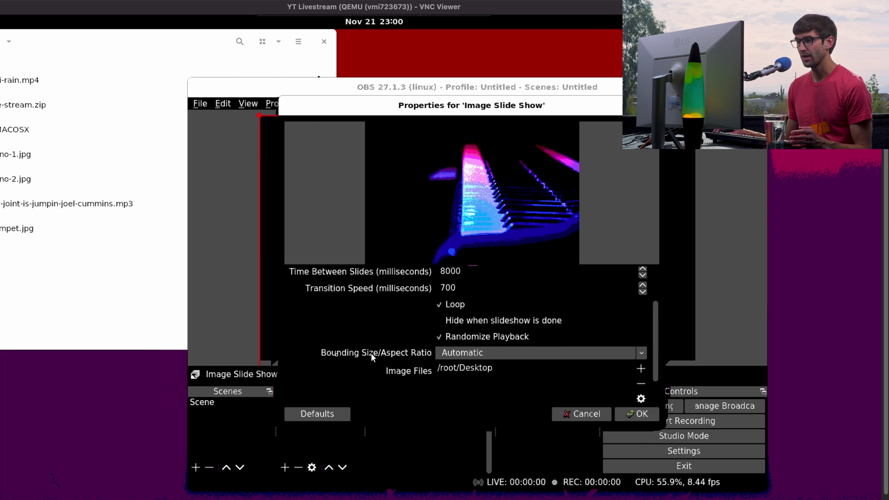
click(641, 353)
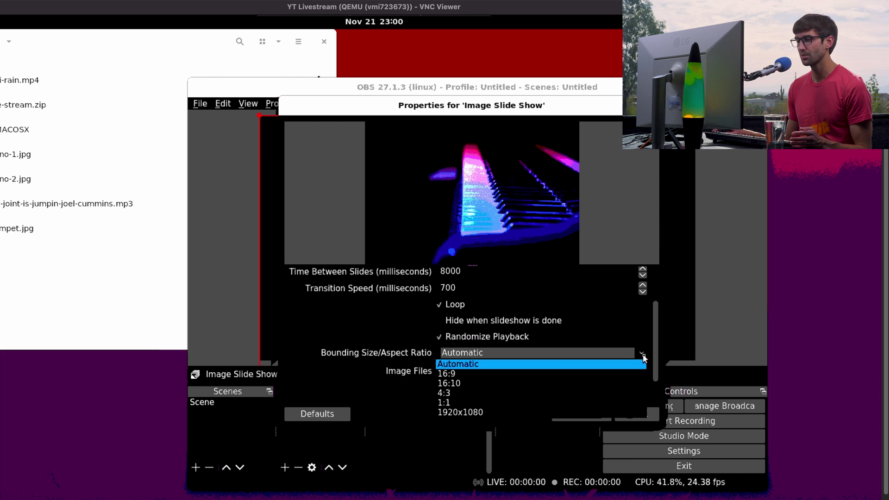
click(473, 411)
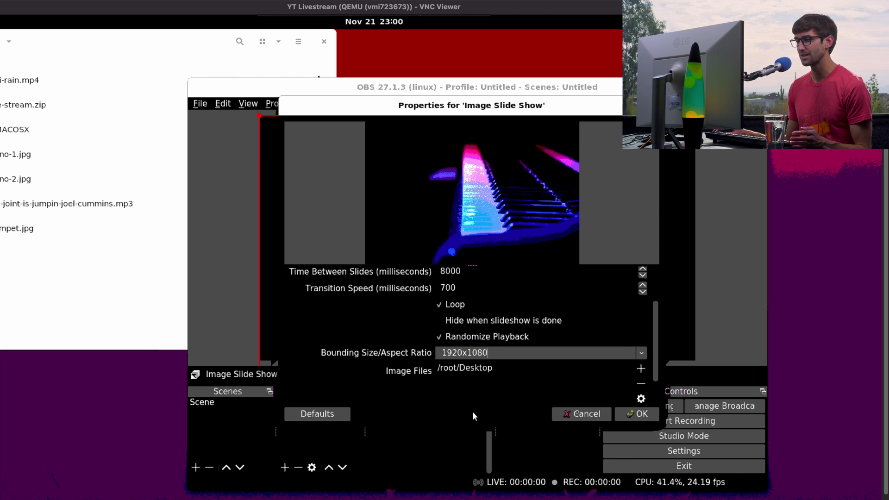
click(635, 413)
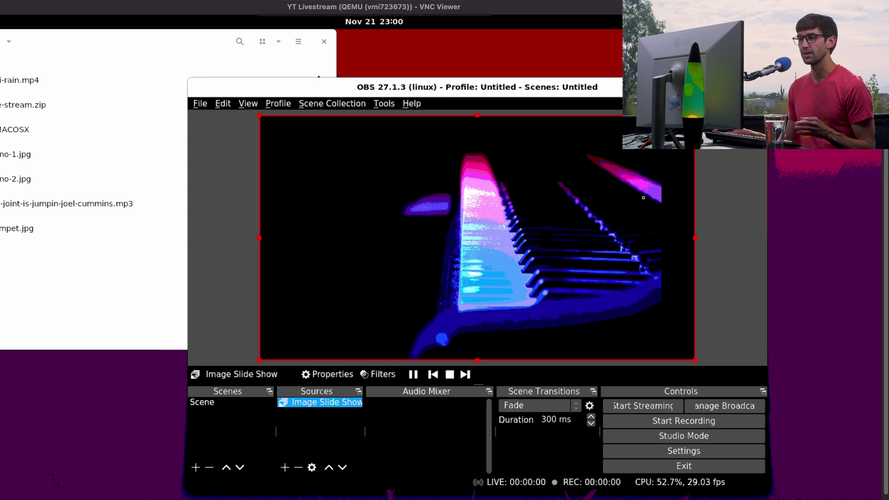
click(334, 439)
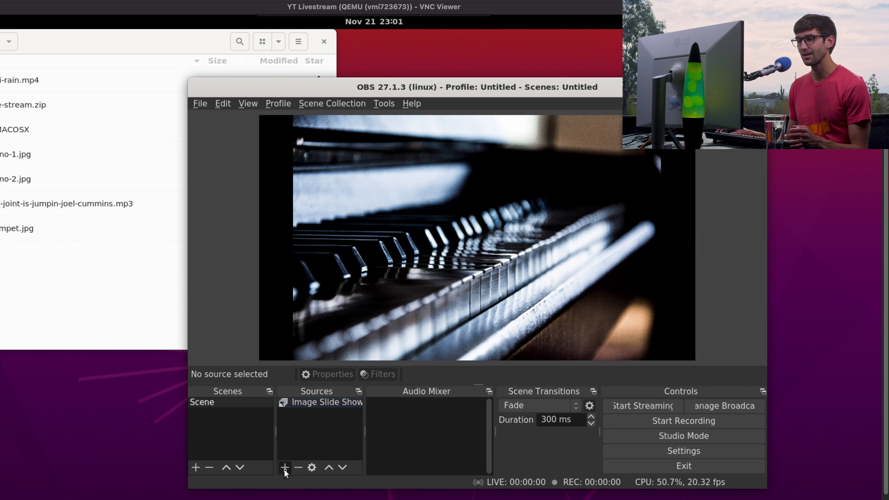
- Add a new Media Source to the scene with its default name
click(285, 467)
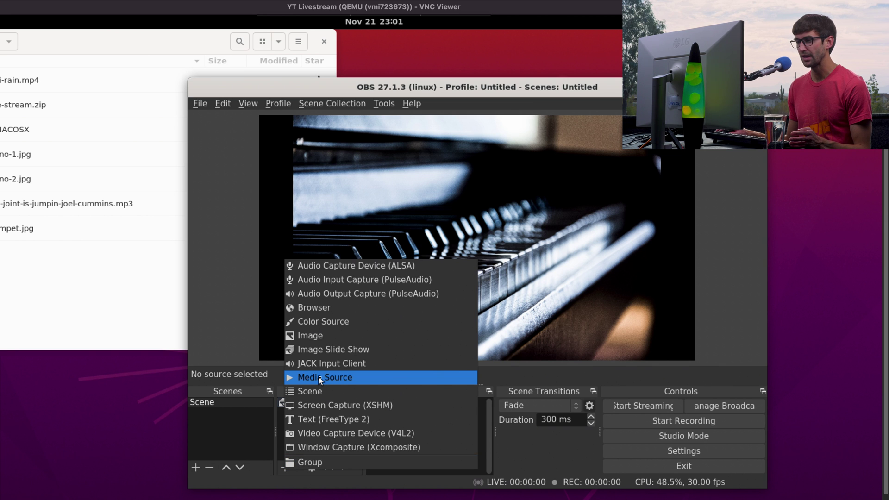
click(317, 377)
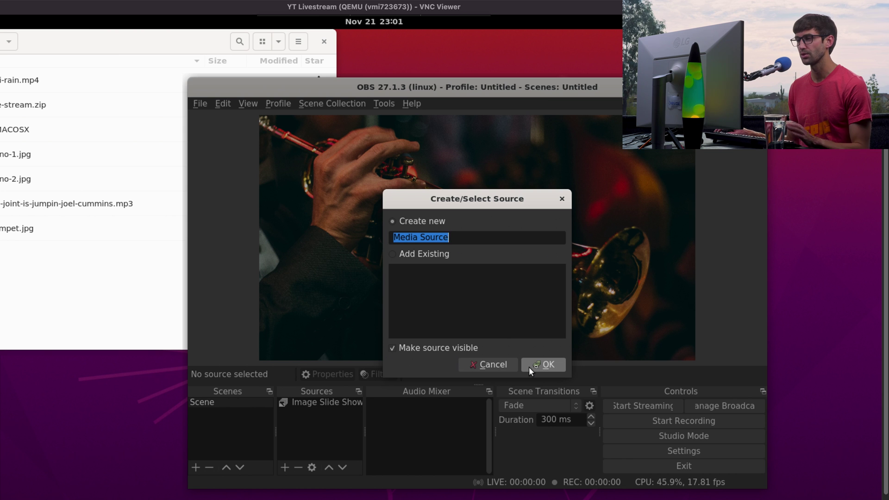
click(529, 367)
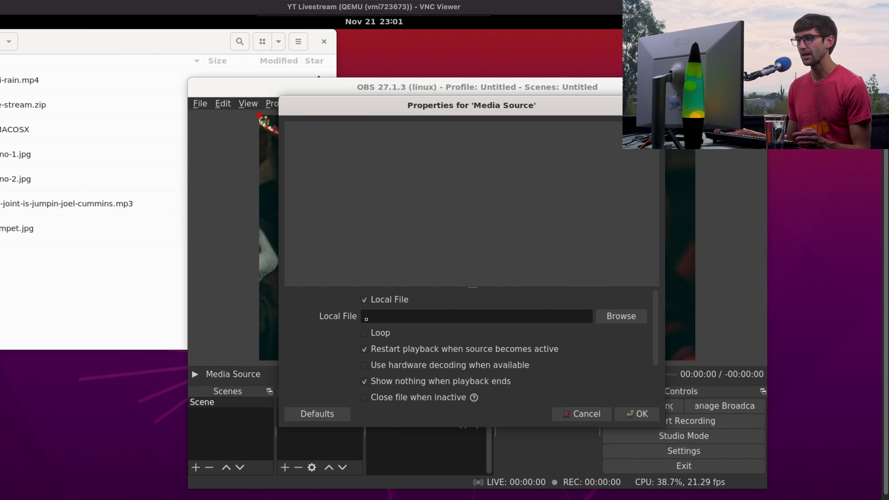
- Load the-joint-is-jumpin-joel-cummins.mp3 as the Media Source's local file
click(613, 316)
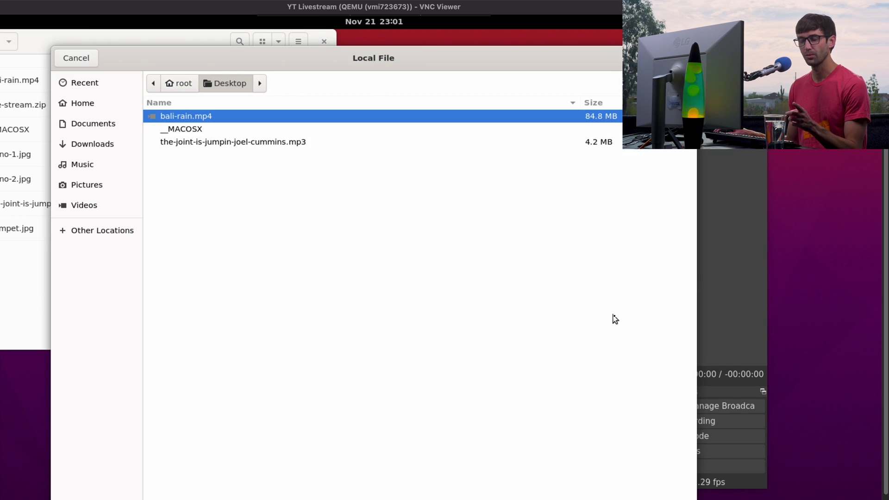
click(250, 143)
double_click(250, 143)
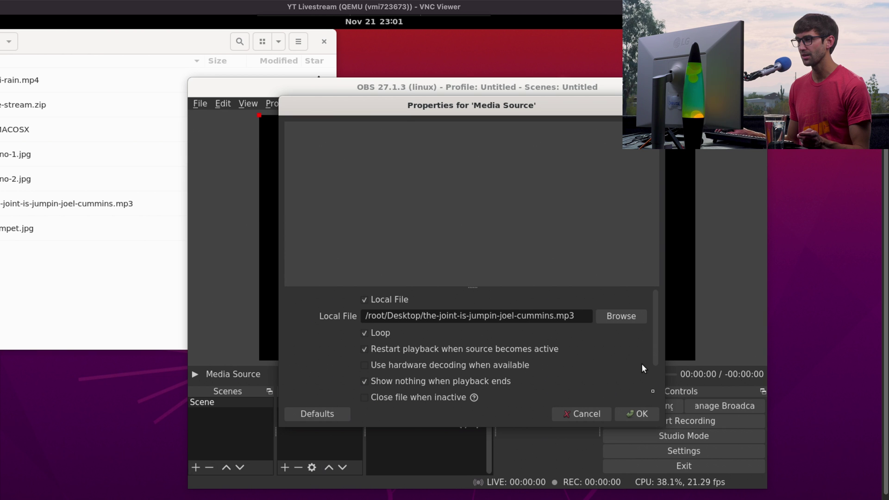
scroll(641, 363, down, 1)
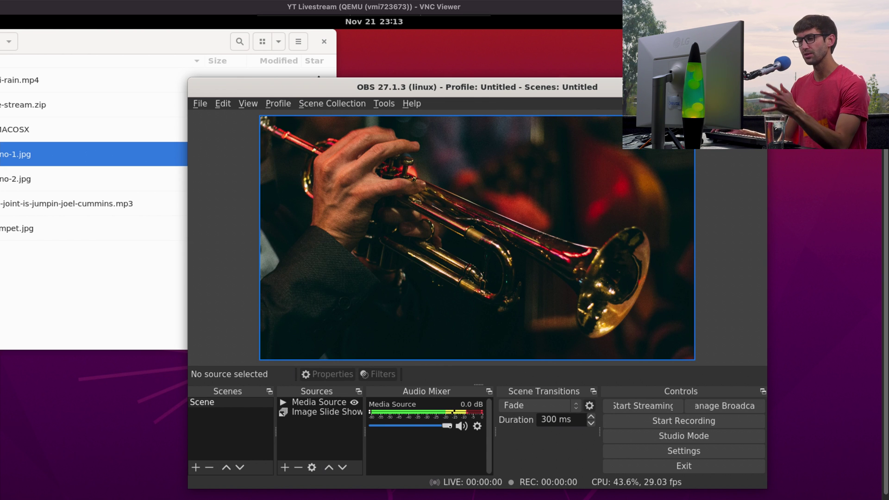
- Create a YouTube broadcast titled '24/7 Live Stream', not made for kids, and start streaming
click(724, 413)
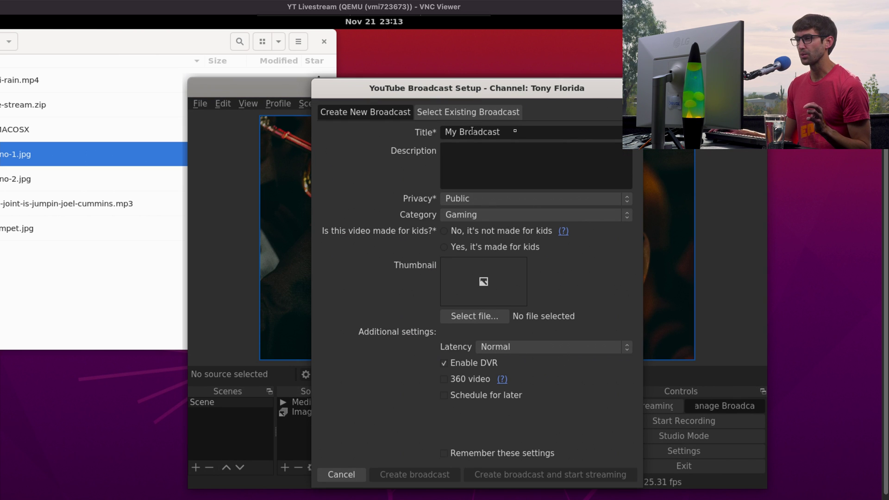
key(BackSpace)
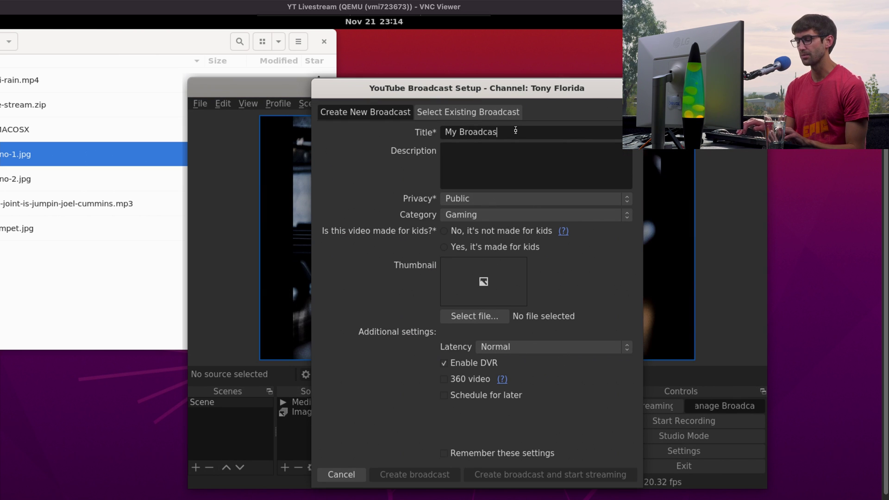
key(BackSpace)
key(BackSpace)
key(BackSpace)
key(BackSpace)
key(BackSpace)
key(BackSpace)
key(BackSpace)
key(BackSpace)
key(BackSpace)
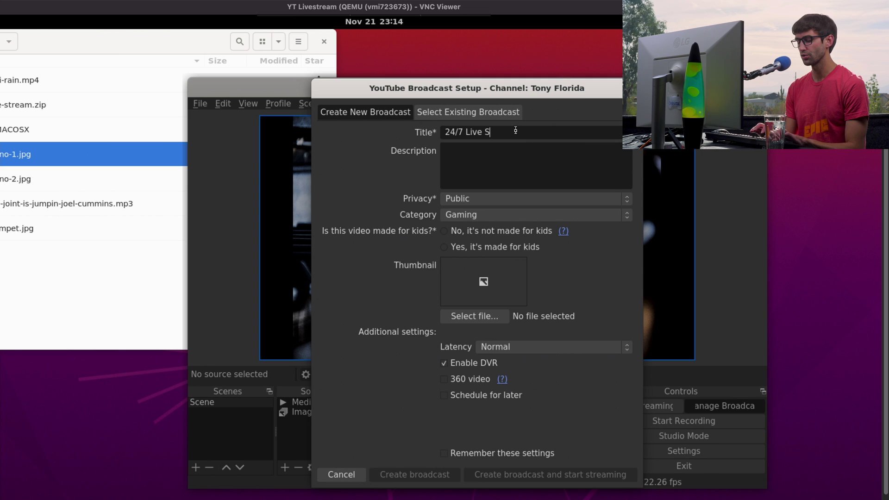
text(24/7 Live Stream)
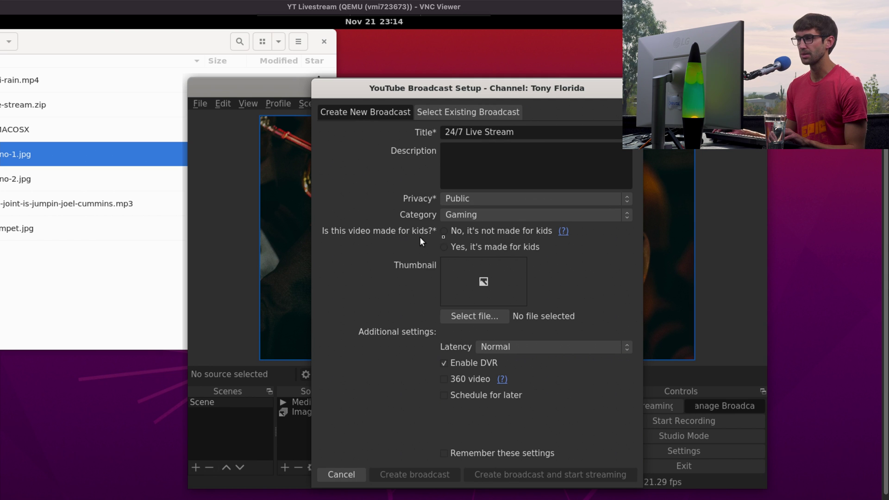
click(444, 231)
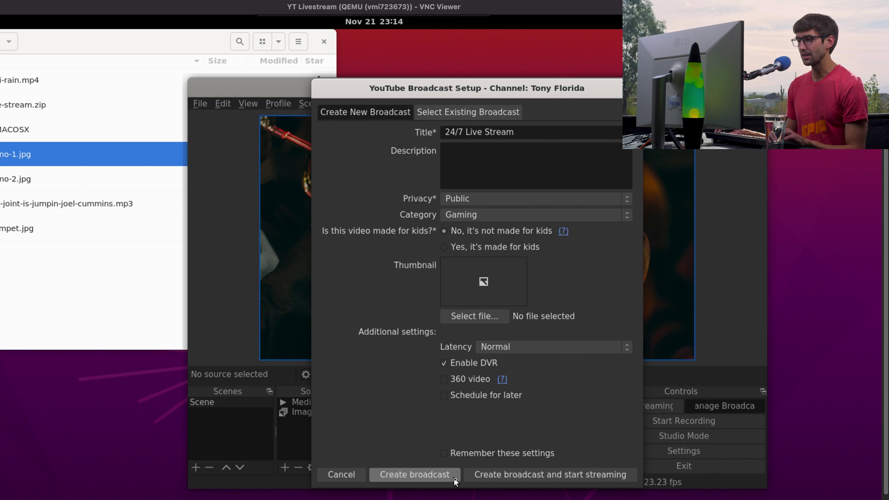
click(515, 477)
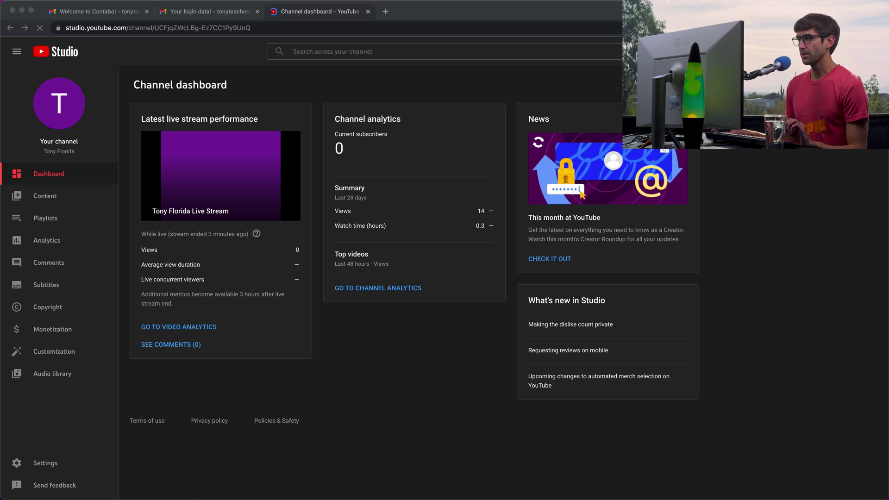
- In YouTube Studio, unmute the live stream preview and lower its volume
click(831, 199)
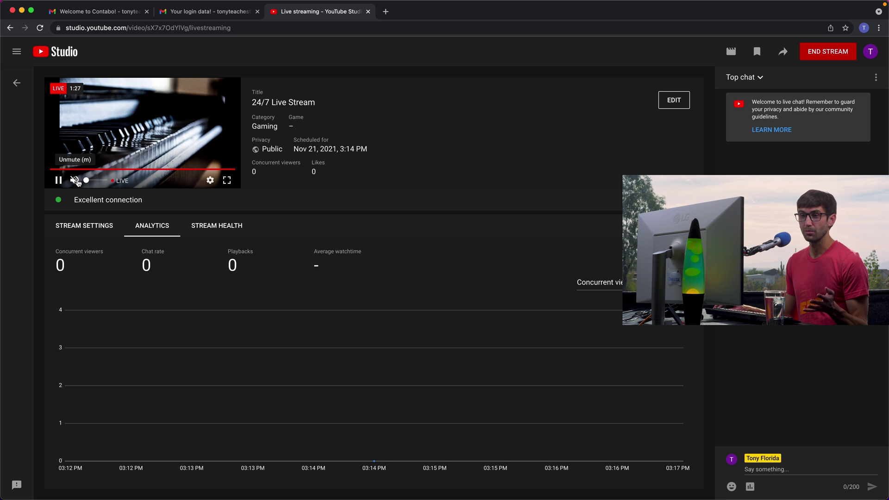
click(76, 180)
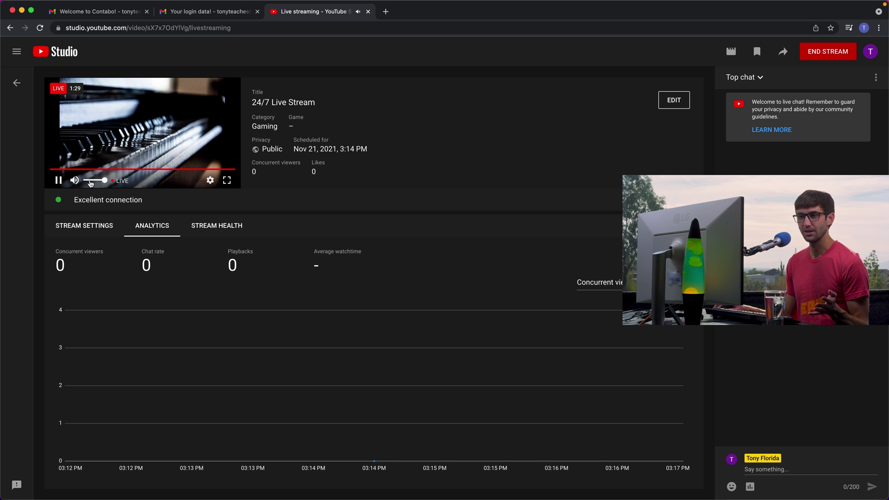
drag(90, 184, 89, 184)
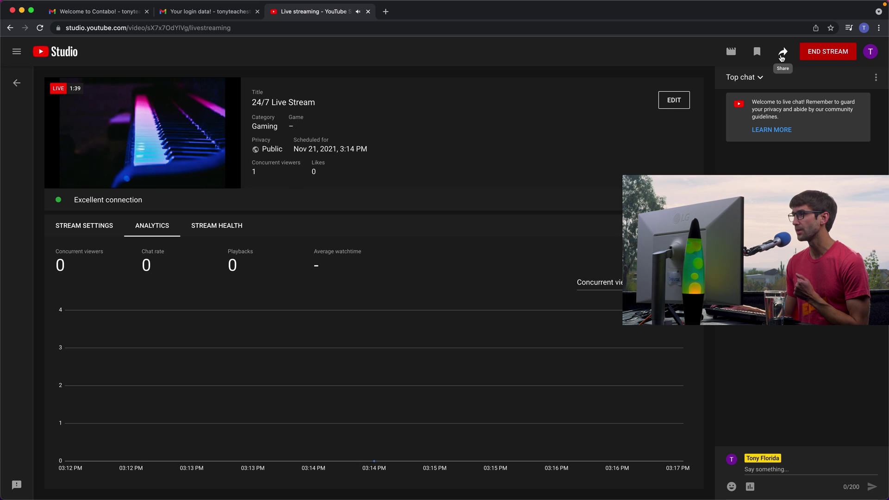
- Copy the stream's share link, pause the preview, and open a Chrome Guest window
click(782, 54)
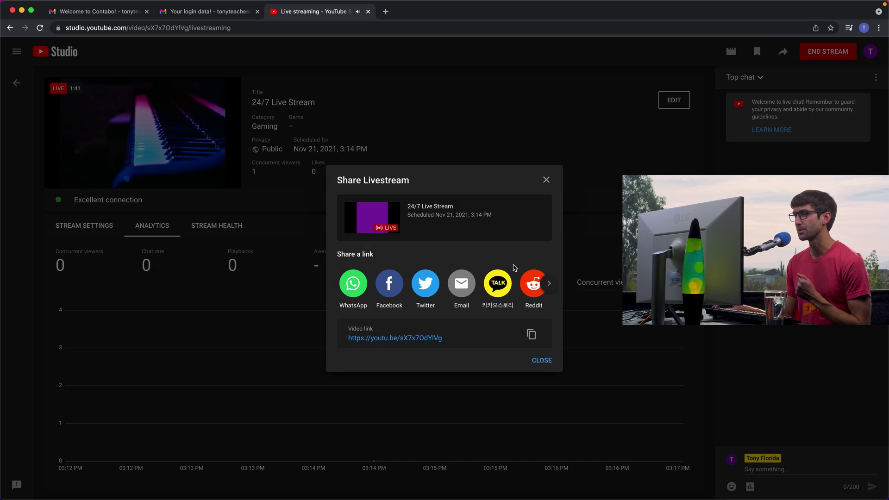
click(531, 334)
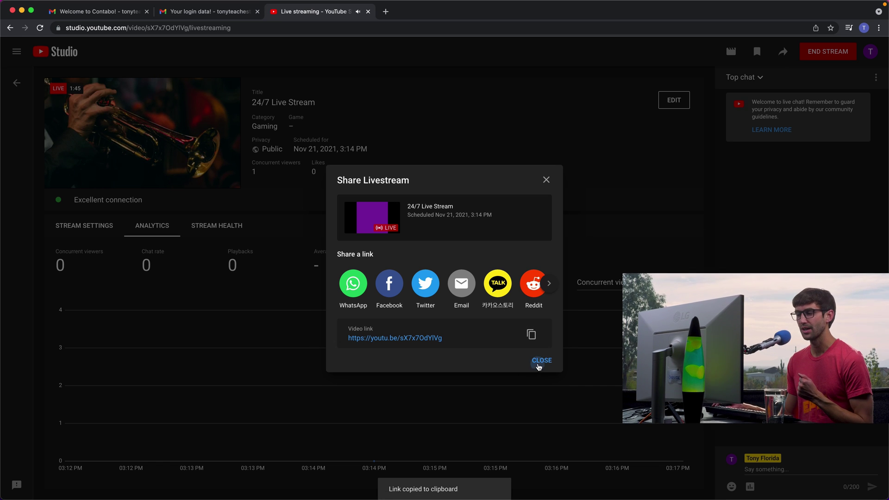
click(540, 361)
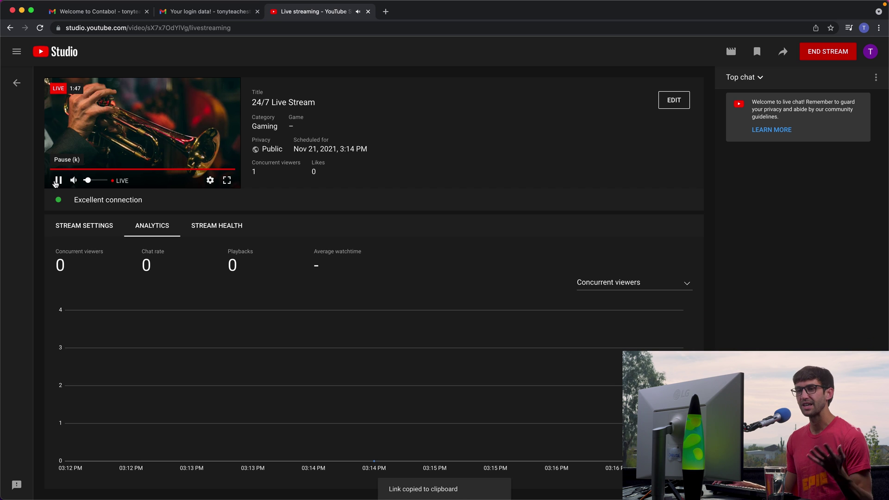
click(56, 181)
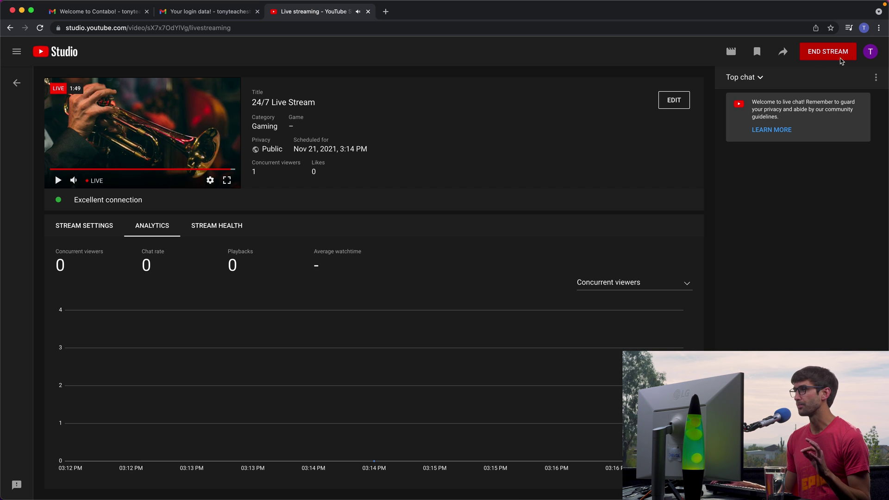
click(864, 27)
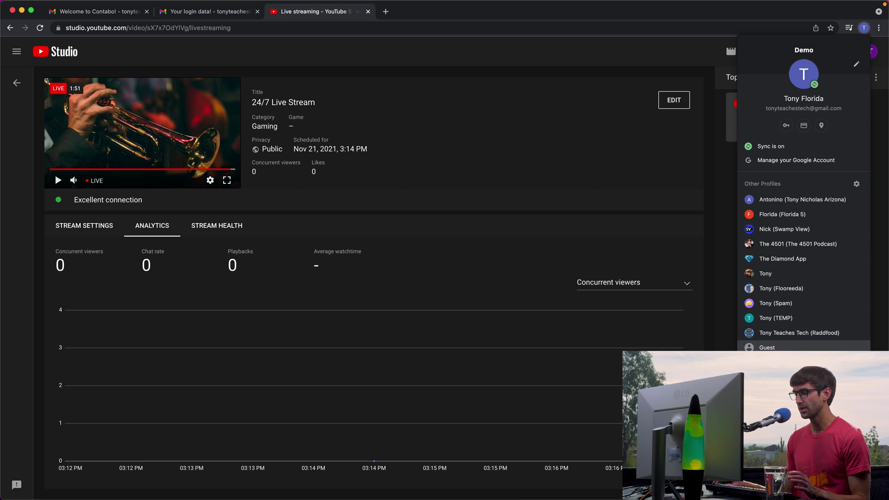
click(766, 347)
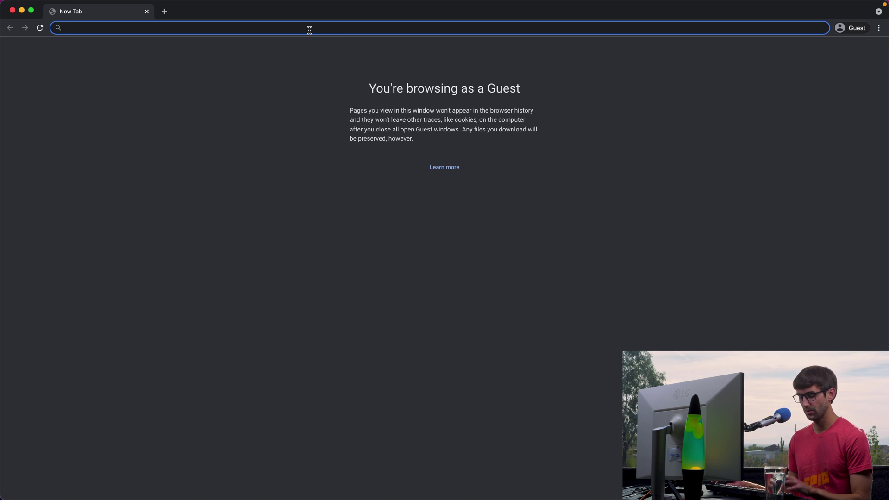
- Open the copied stream link in the Guest window, then close that window
key(super+v)
key(Return)
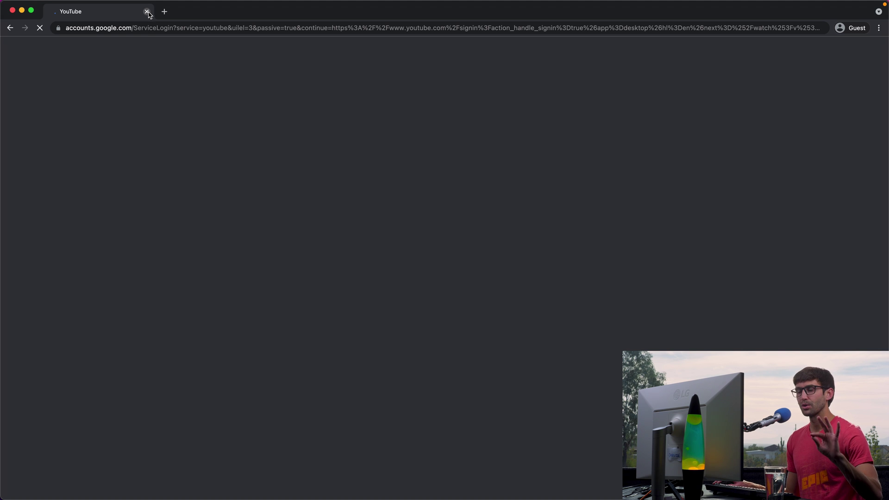
click(147, 12)
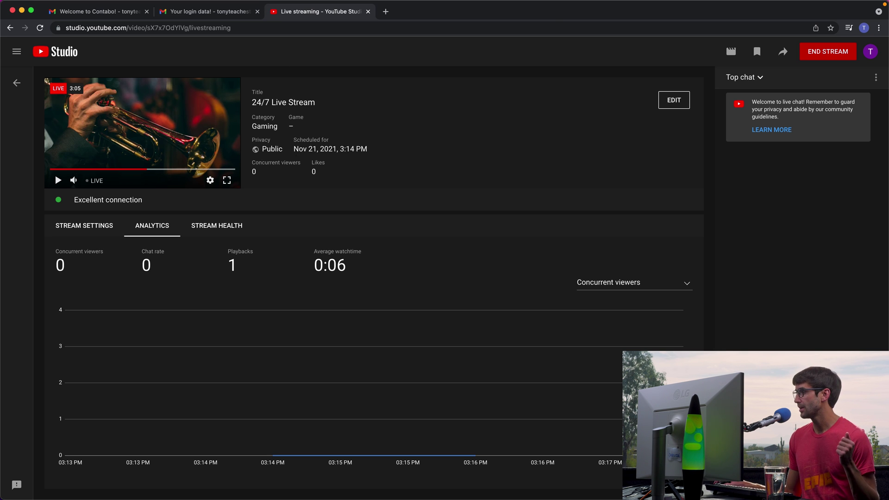
- Bring the second Ubuntu server's (vmi700811) VNC window forward and maximise it
key(super+Tab)
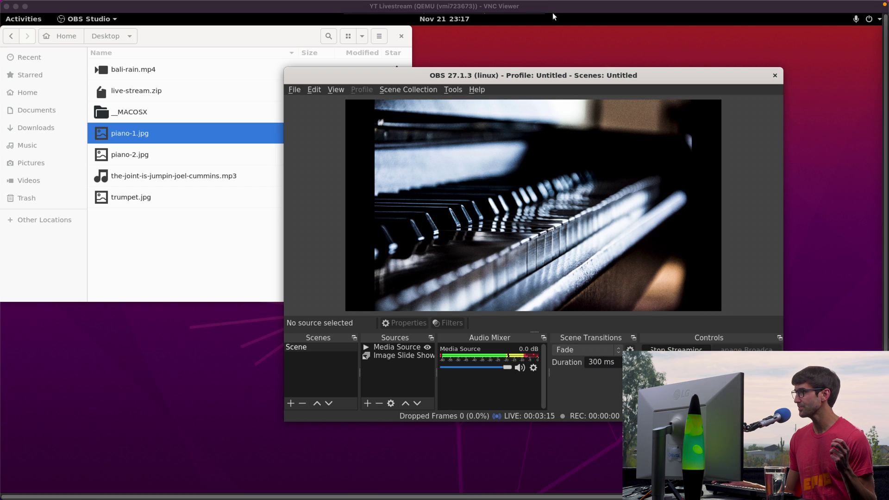
key(super+grave)
drag(654, 47, 509, 46)
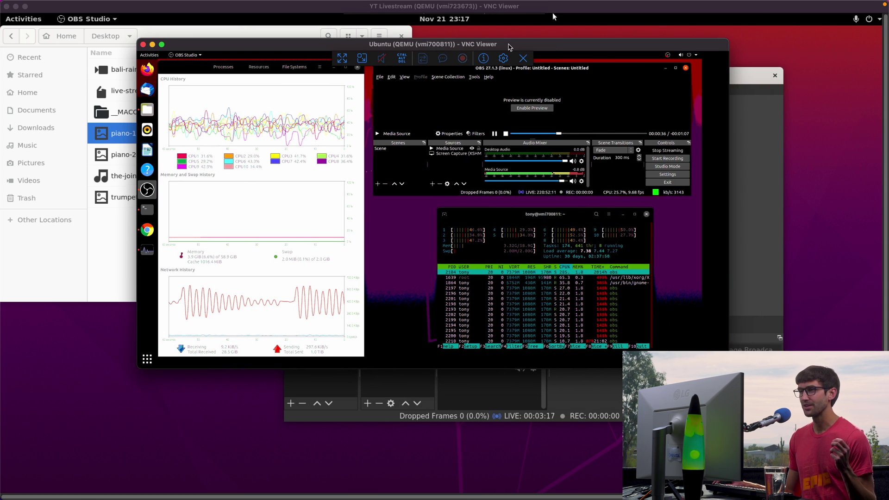
double_click(506, 46)
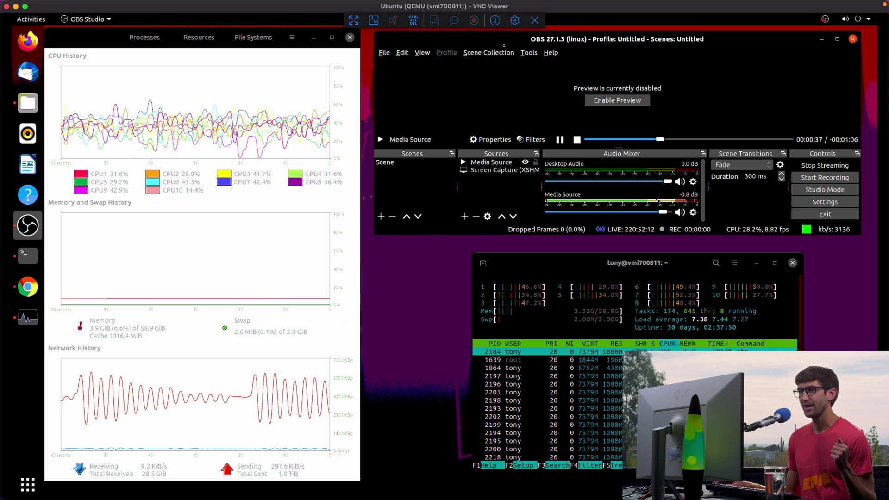